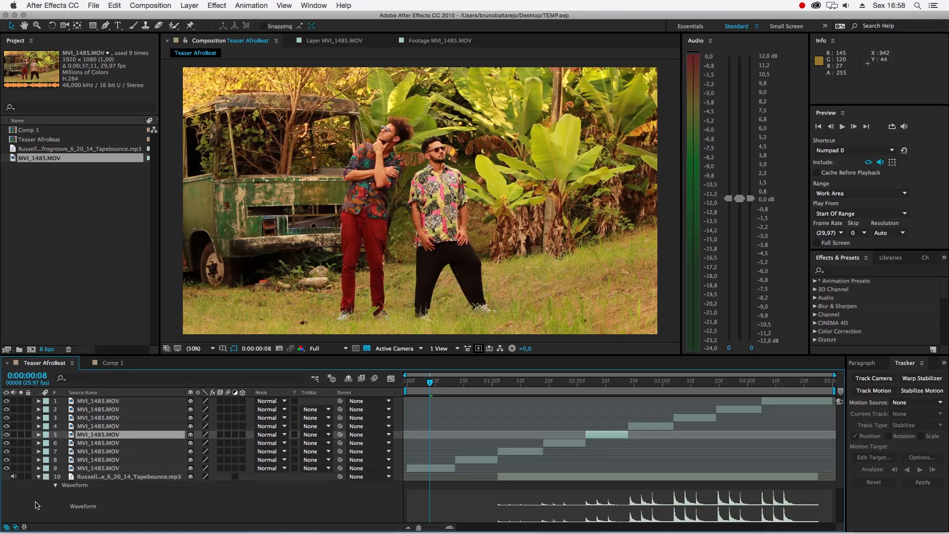
- Play back the Teaser AfroBeat composition to review the edit against the music
key(space)
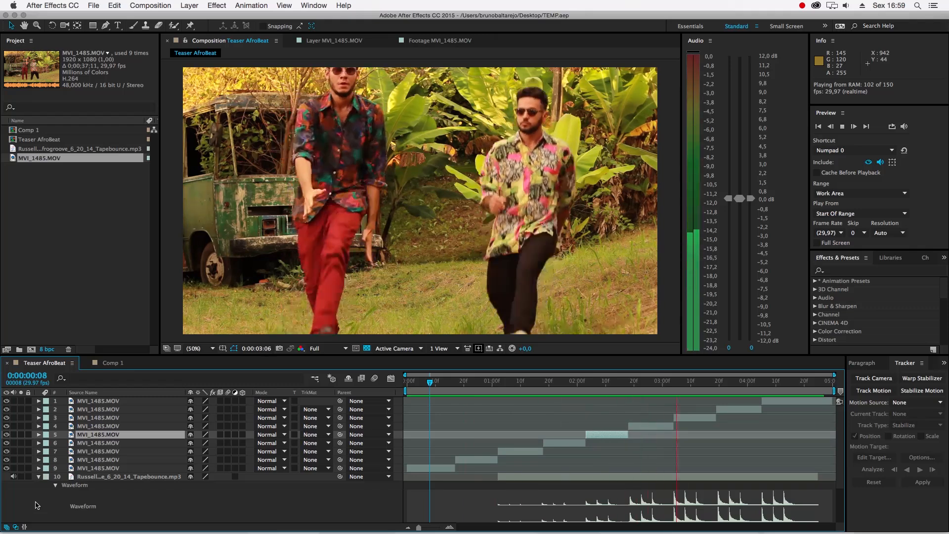
key(space)
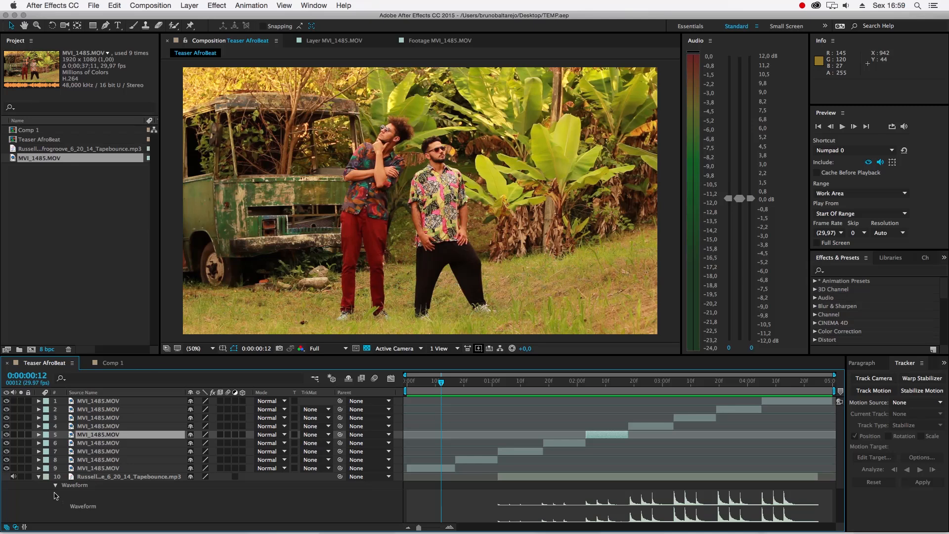
- Collapse the waveforms of both audio layers and reduce the timeline's height to enlarge the composition view
click(38, 478)
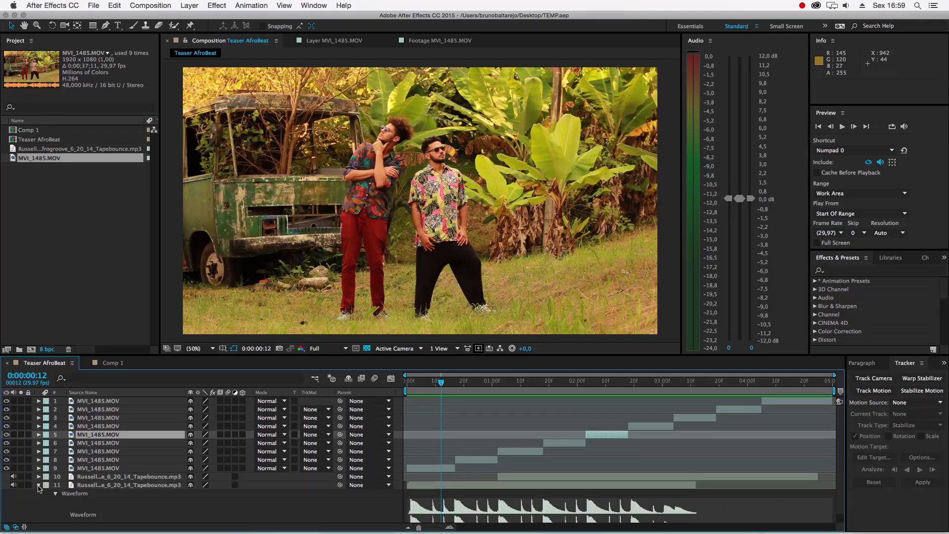
click(39, 486)
click(195, 383)
drag(157, 354, 156, 365)
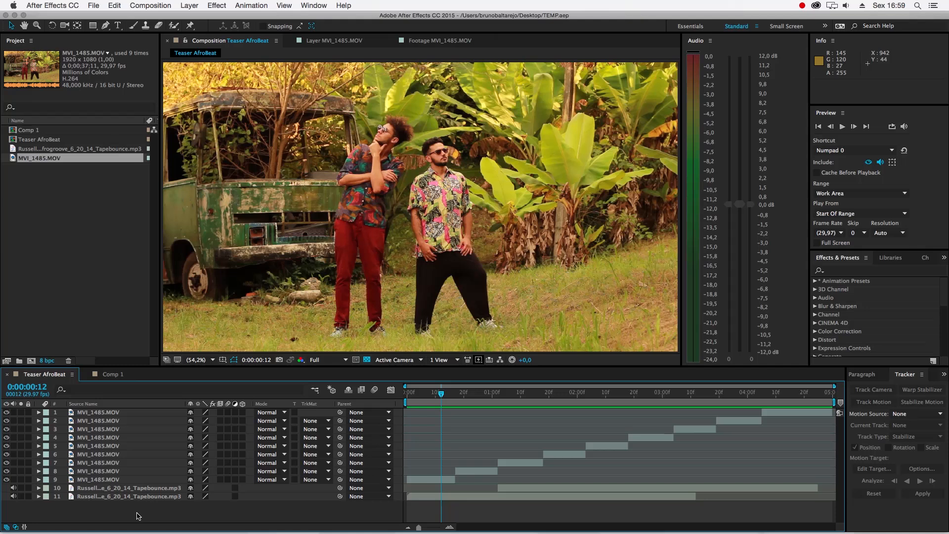
- At 0:00:00:16, add a text layer reading "AFRO BEAT" on two lines over the footage
drag(476, 386, 452, 408)
click(118, 26)
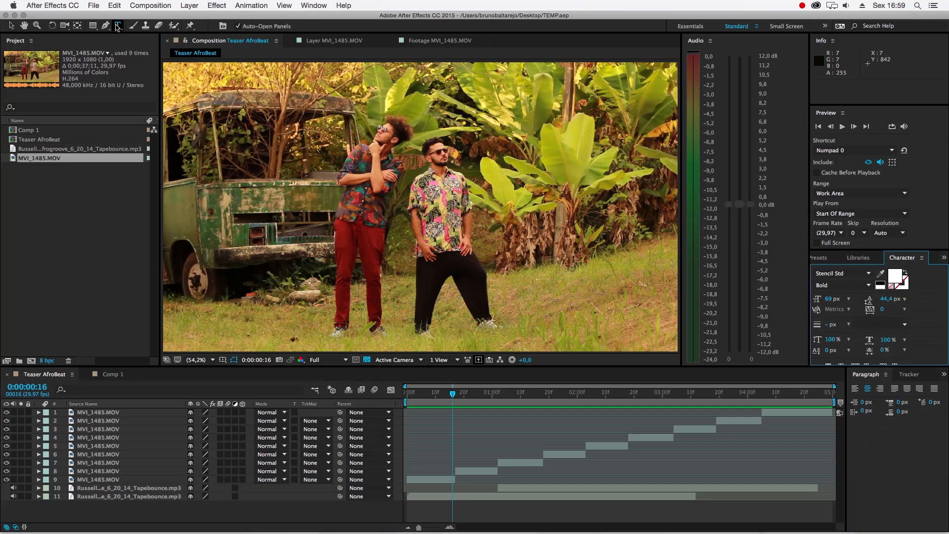
click(285, 148)
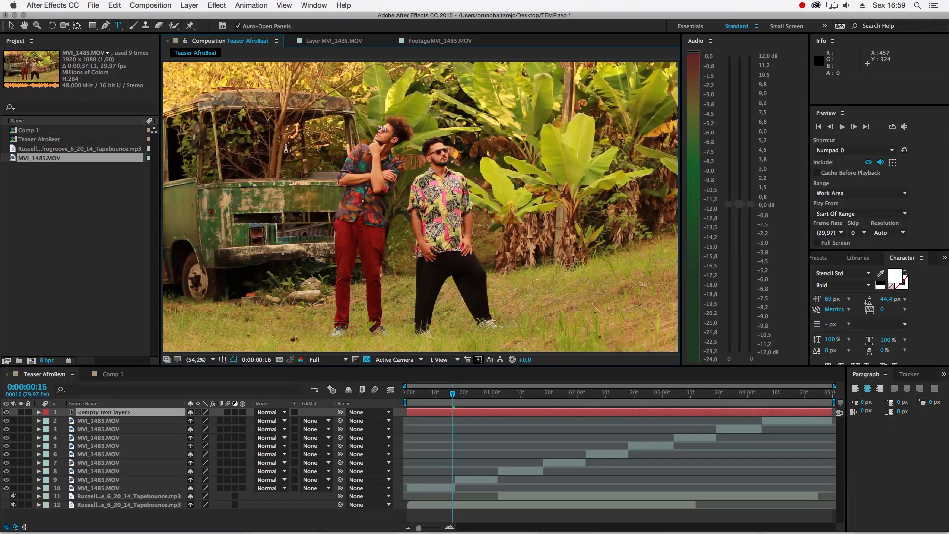
text(AFRO )
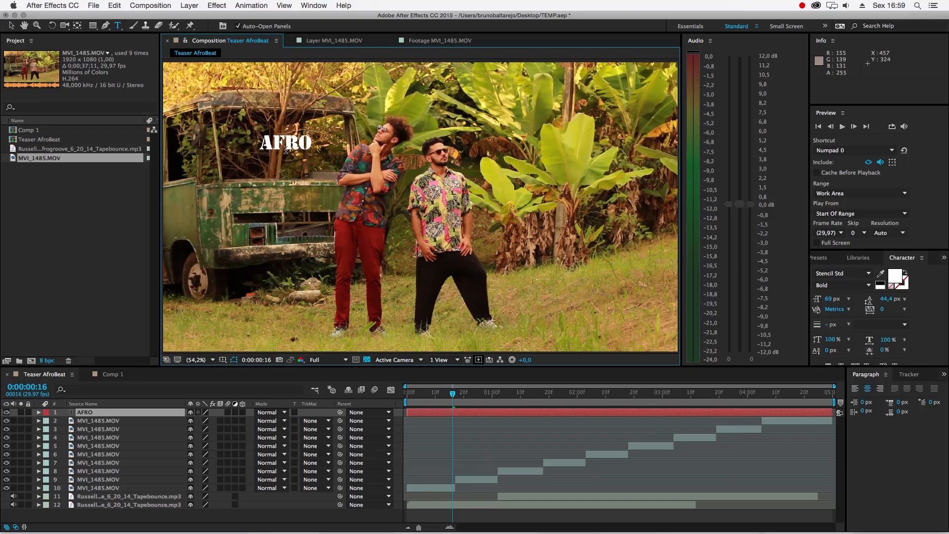
text(BEAT)
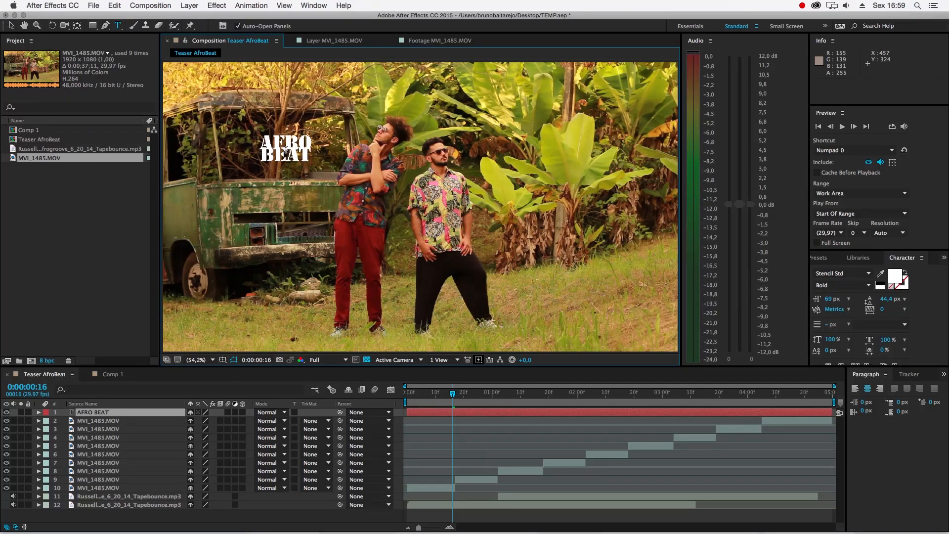
- Set the whole AFRO BEAT text to a 317 px font size with Auto leading
key(super+a)
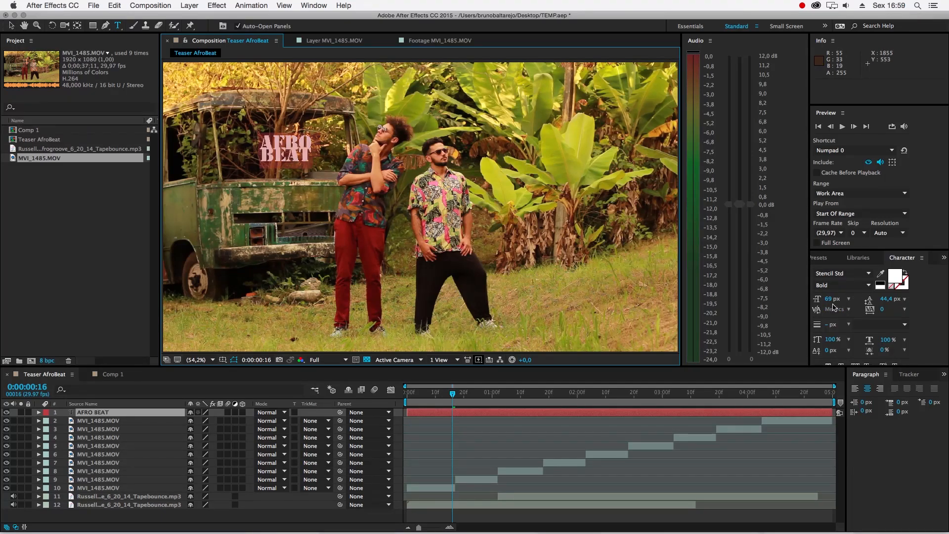
click(905, 300)
click(899, 312)
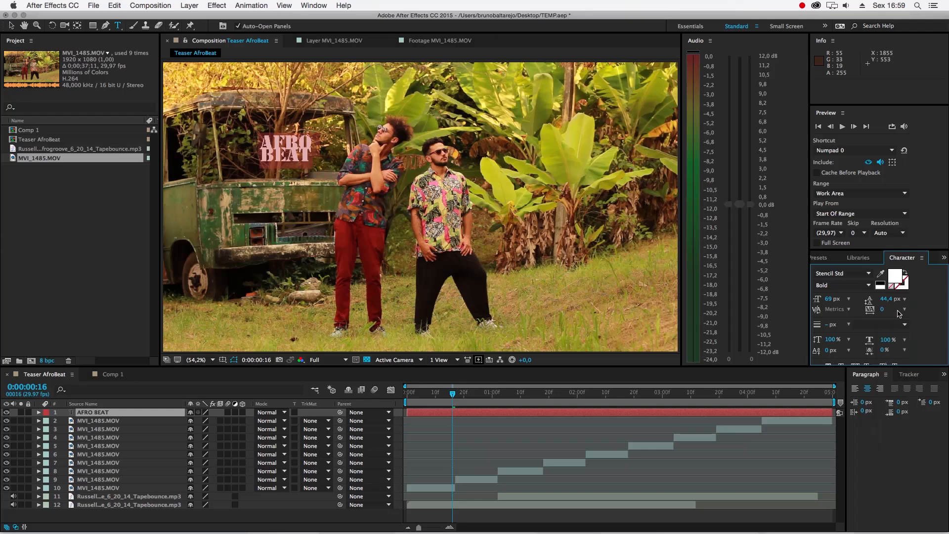
click(829, 301)
drag(830, 300, 948, 296)
click(11, 25)
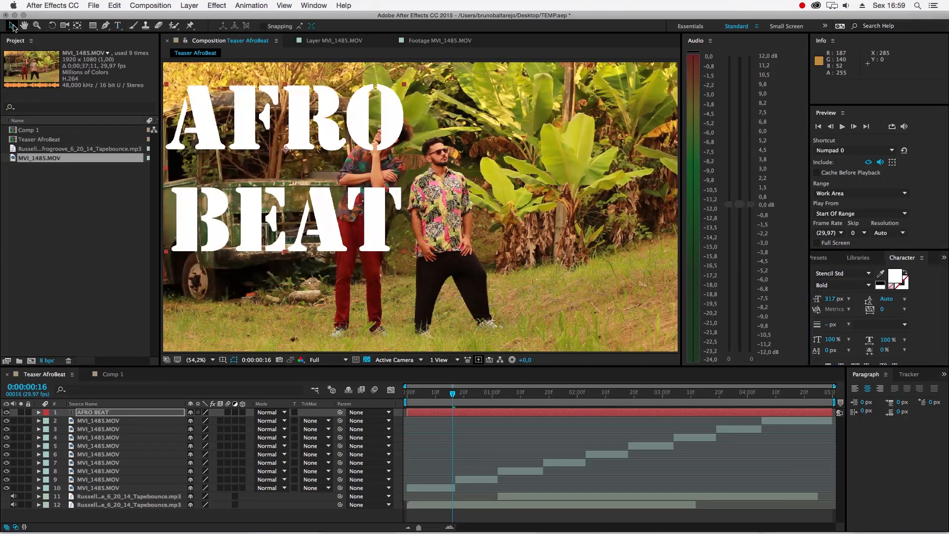
- Move the AFRO BEAT text to about the middle of the frame and show the title/action safe guides
drag(357, 137, 479, 165)
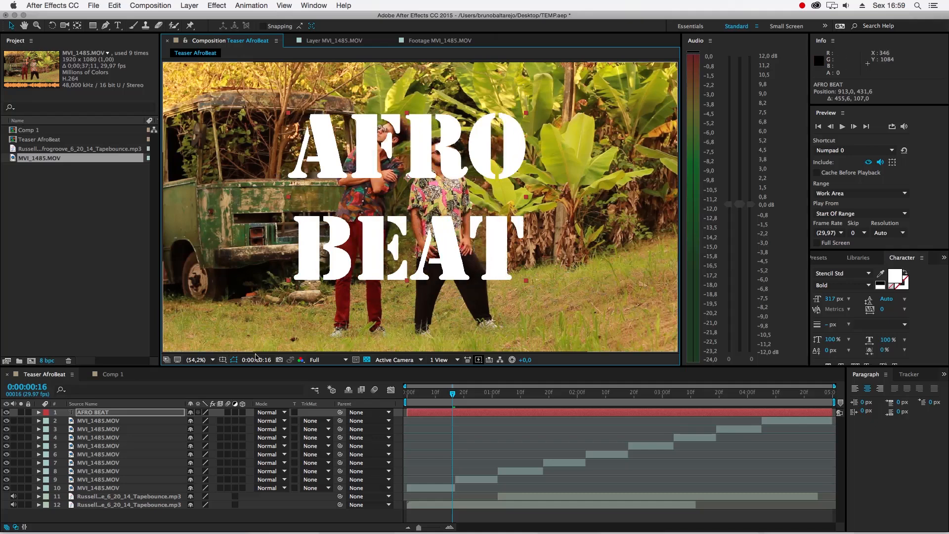
click(223, 360)
click(255, 365)
- Scale the AFRO BEAT text up to about 174% and set its leading to 258 px
drag(526, 280, 637, 325)
drag(886, 299, 944, 303)
drag(575, 275, 614, 319)
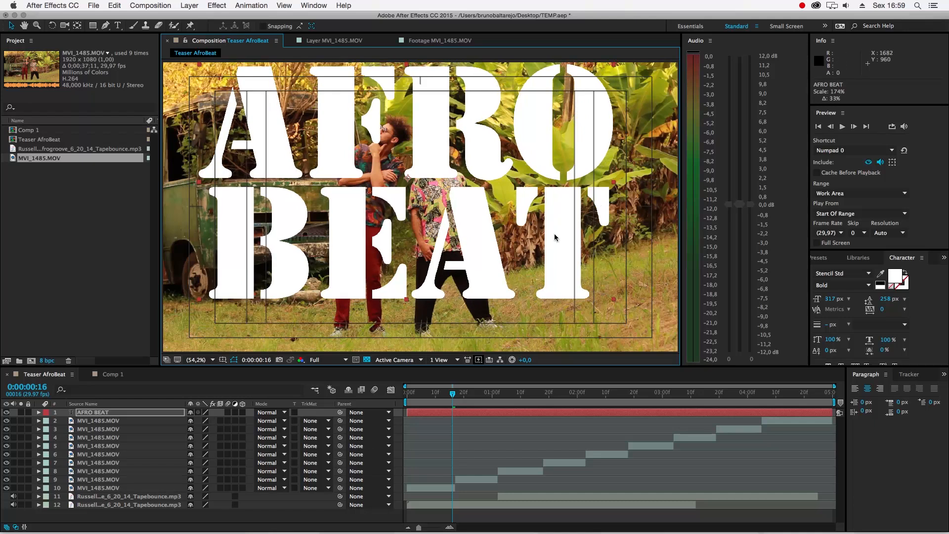
- Centre the AFRO BEAT text at about 977.5, 483.2 and scale it down to fit inside the safe guides
drag(442, 165, 463, 174)
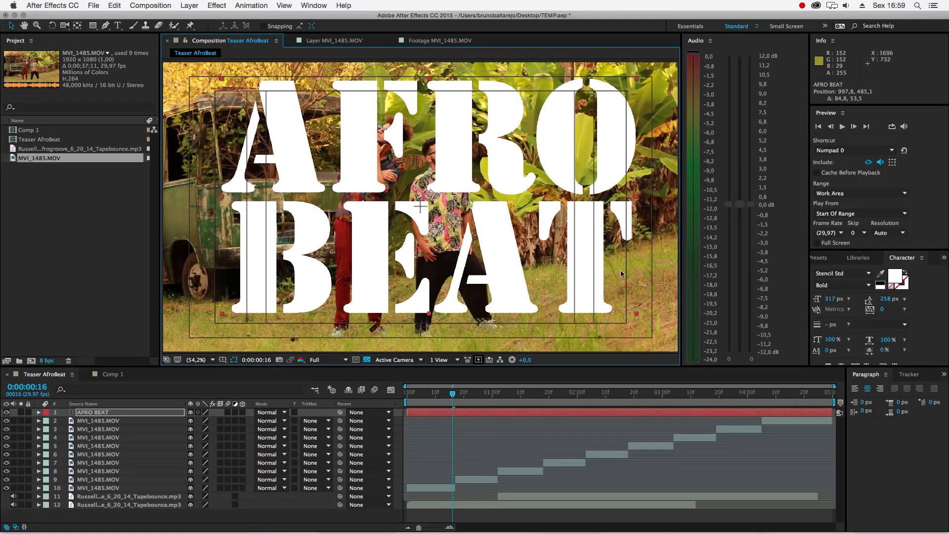
drag(636, 314, 589, 296)
drag(448, 171, 450, 173)
drag(591, 292, 544, 267)
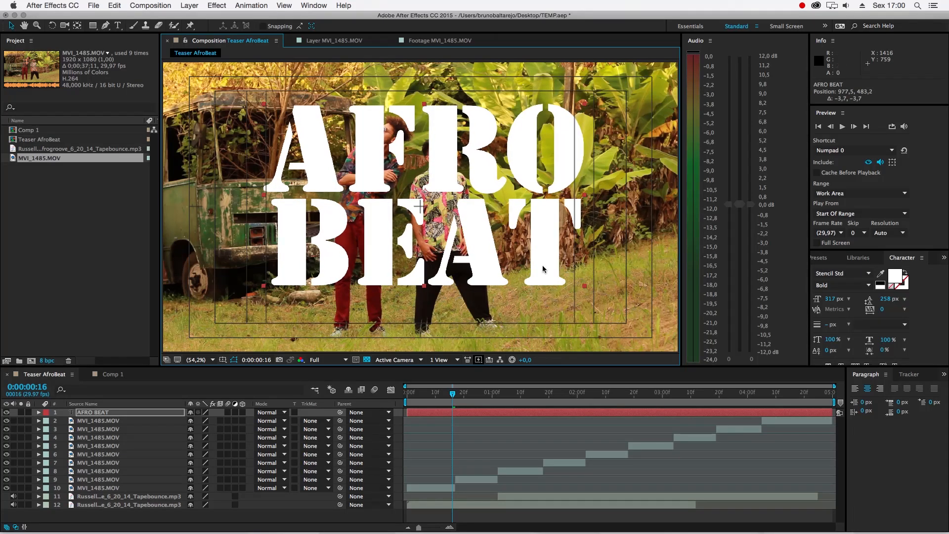
- Make room for the full character settings and apply Faux Bold to the AFRO BEAT text
double_click(113, 415)
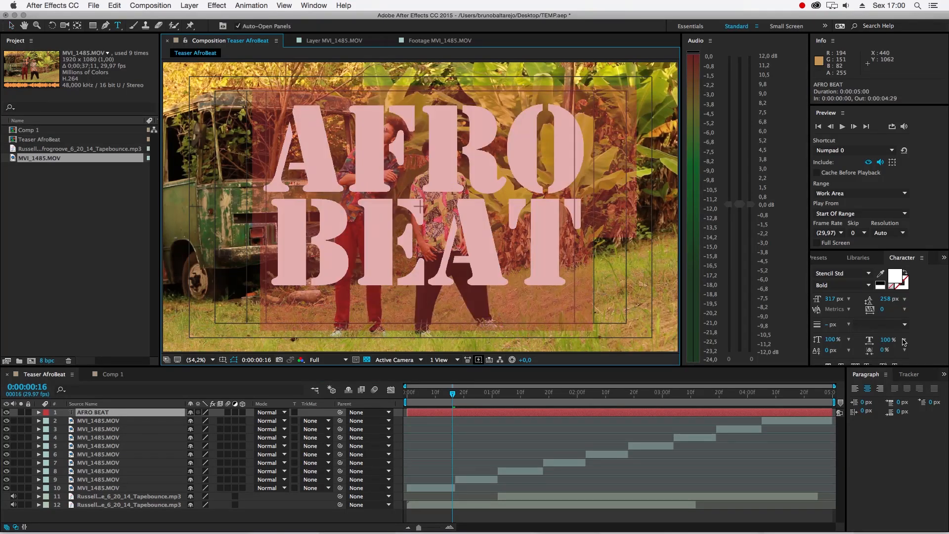
drag(860, 258, 868, 186)
click(885, 113)
click(793, 121)
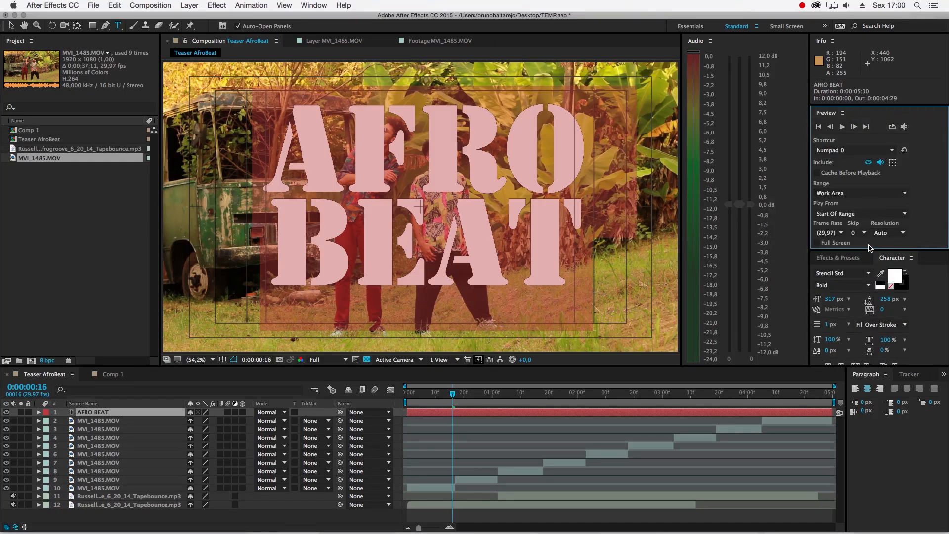
drag(869, 251, 869, 184)
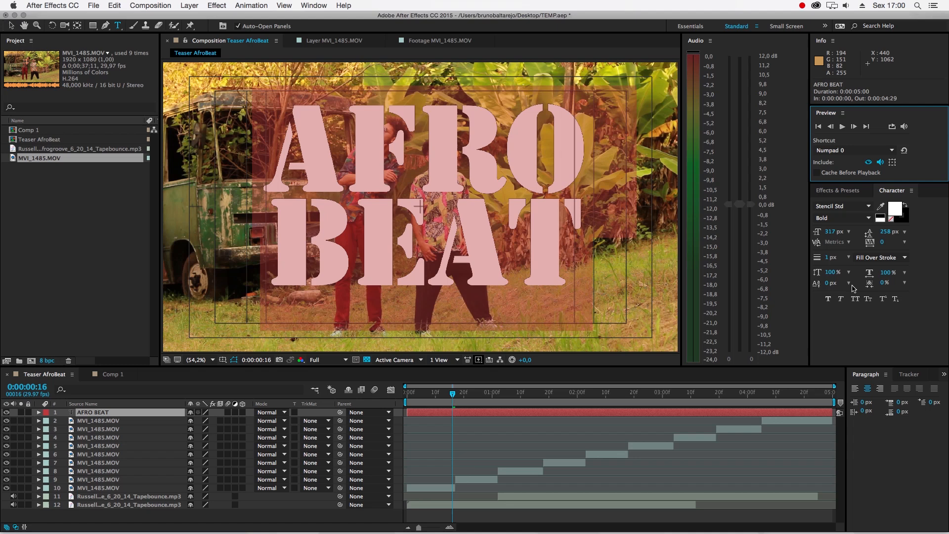
click(828, 299)
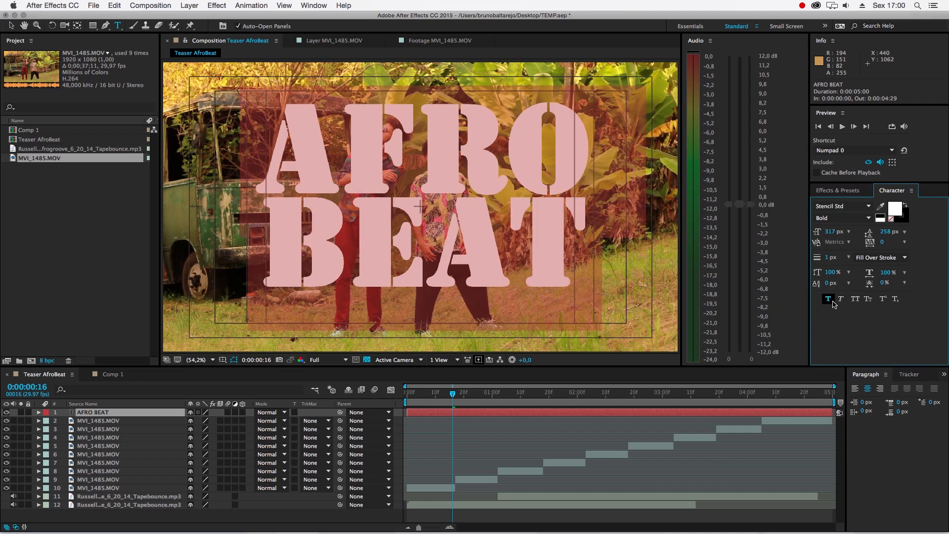
- Give the AFRO BEAT text a white 15 px stroke and finish editing it
click(827, 258)
text(5)
click(880, 259)
click(860, 262)
mouse_move(829, 259)
mouse_down()
mouse_move(866, 260)
mouse_move(830, 257)
mouse_up()
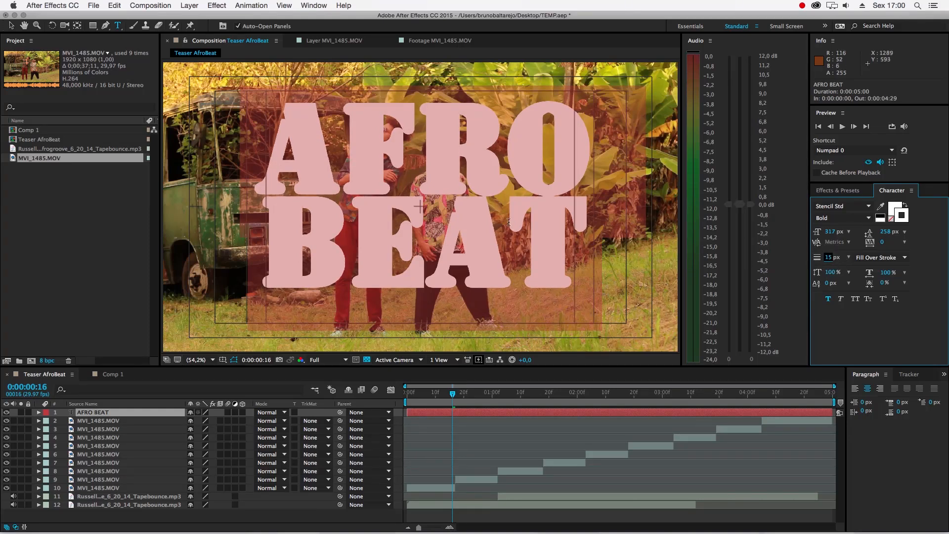
click(16, 413)
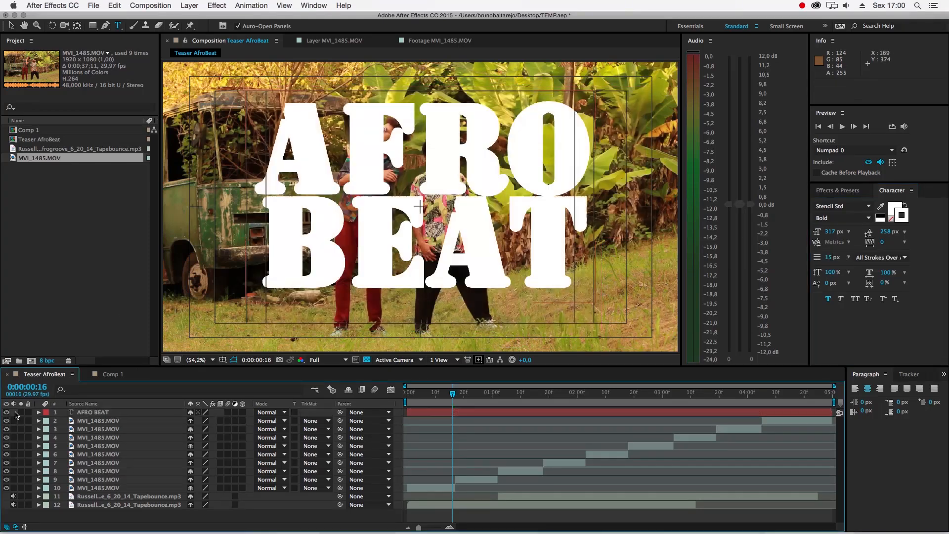
- Set the AFRO BEAT layer's blending mode to Stencil Alpha and turn off the transparency grid
click(92, 414)
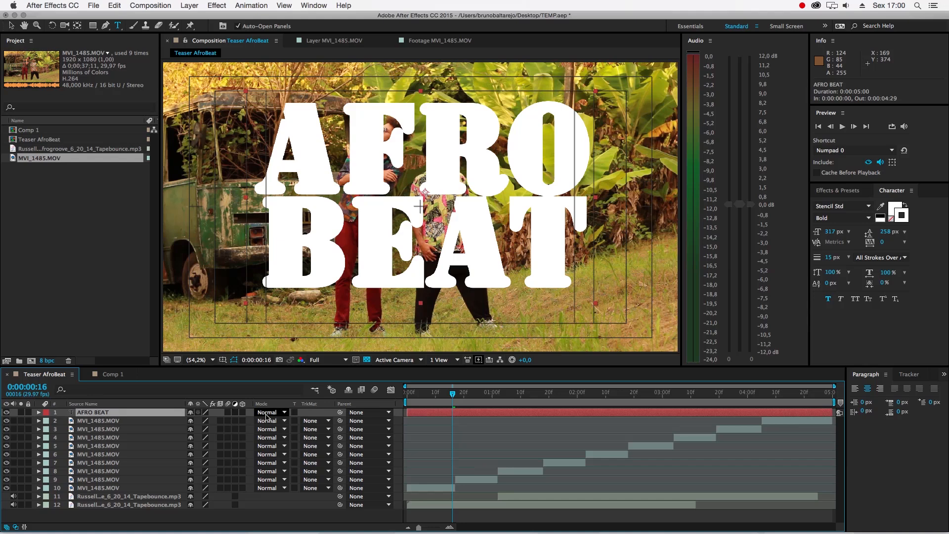
click(270, 413)
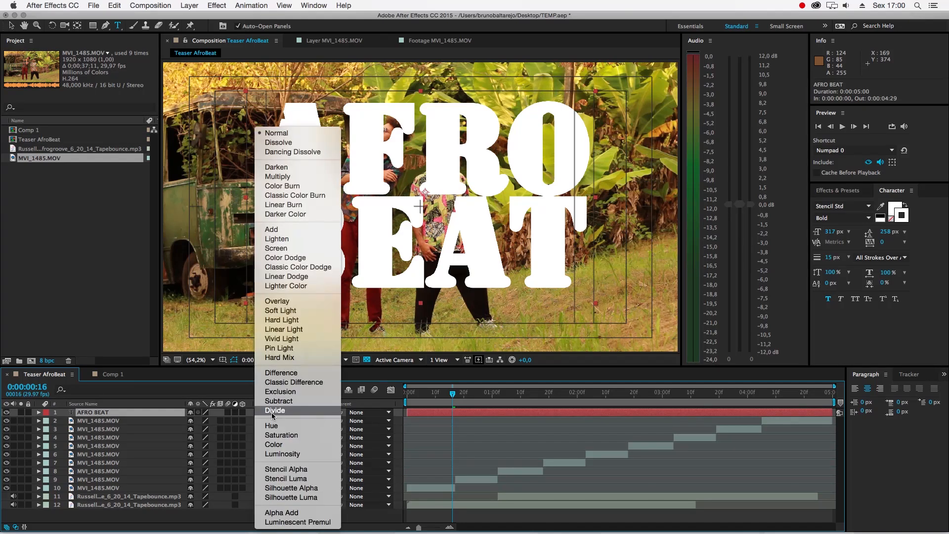
click(303, 471)
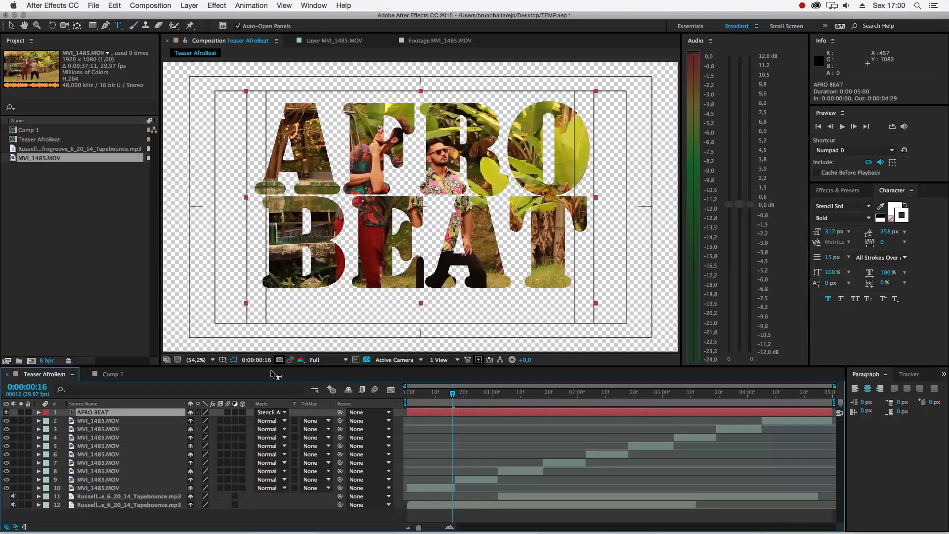
click(368, 360)
- Check the stencil effect at 0:00:01:10, increase the timeline's height and hide the title/action safe guides
drag(435, 403, 521, 402)
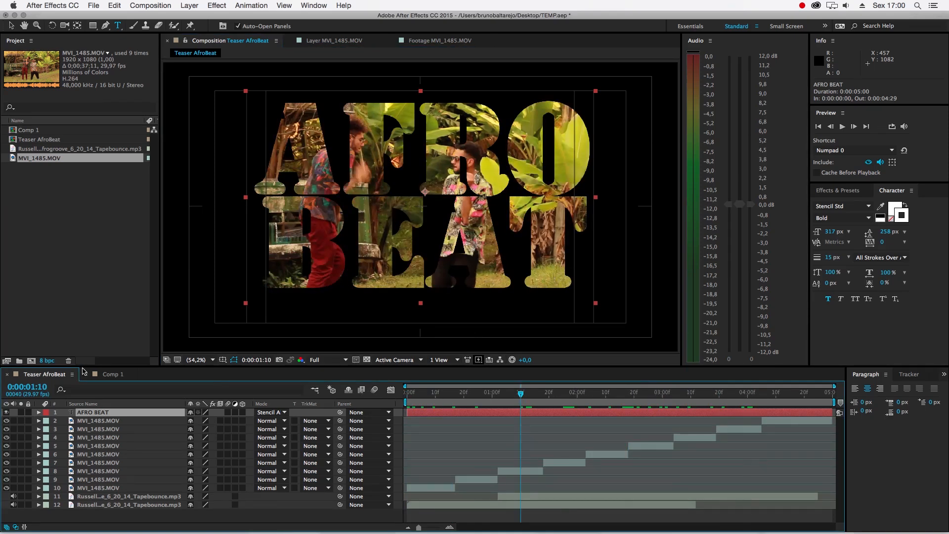
drag(111, 367, 110, 343)
click(130, 508)
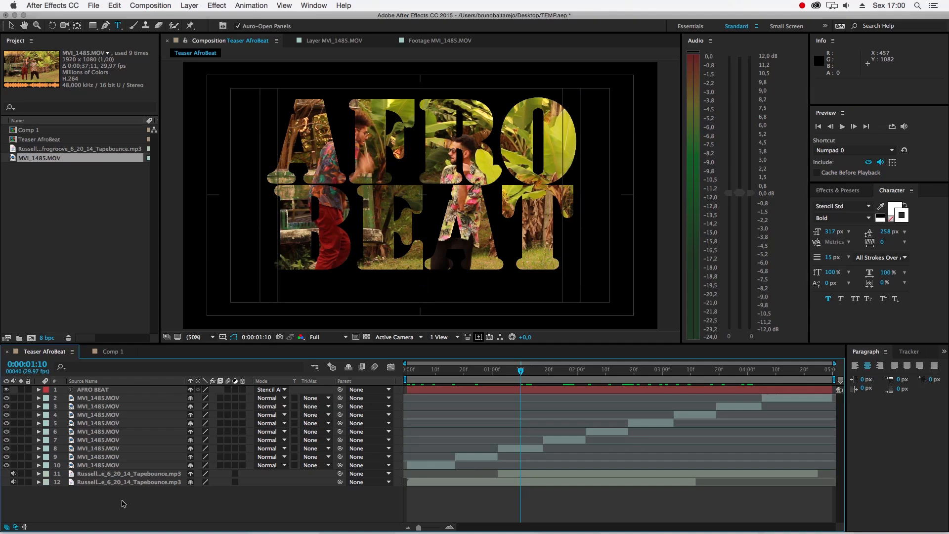
click(224, 336)
click(242, 340)
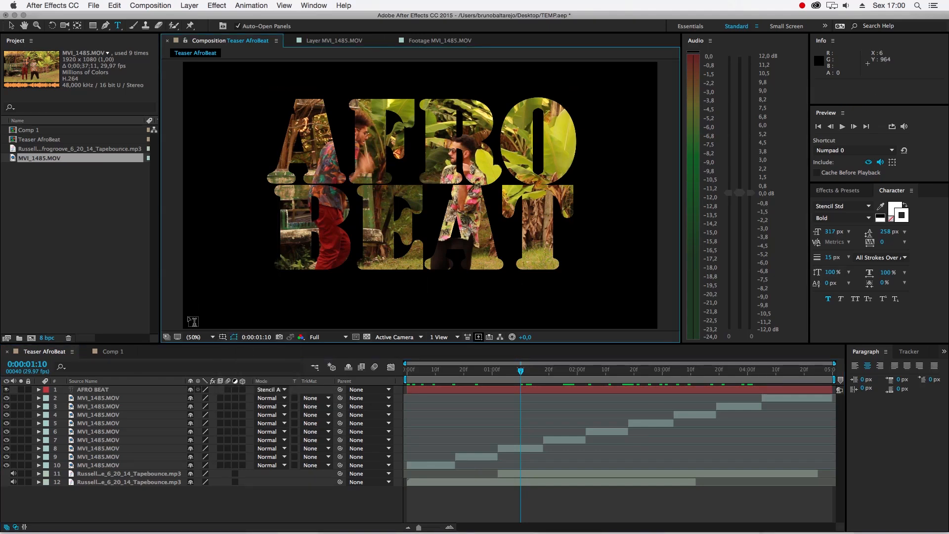
- Split the AFRO BEAT text layer at 0:00:01:18, where the fourth clip starts
key(Home)
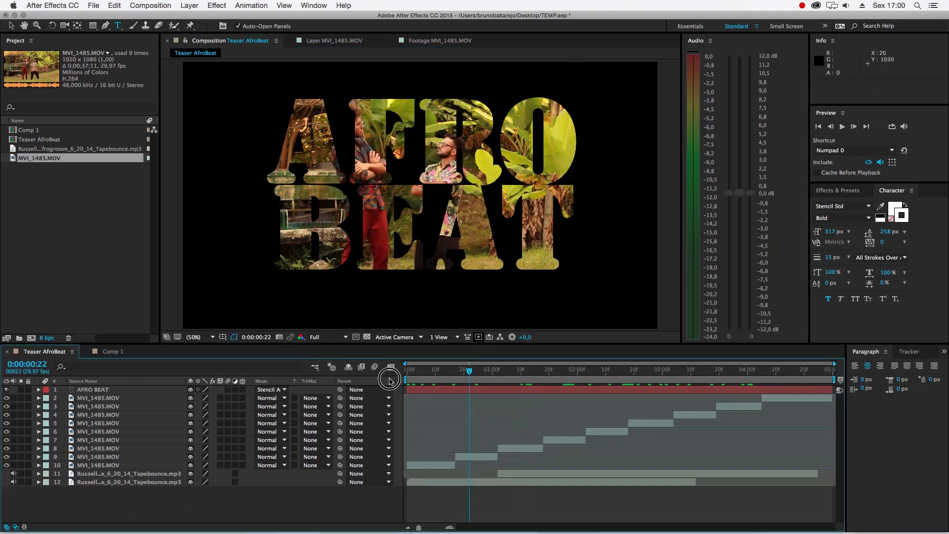
click(87, 390)
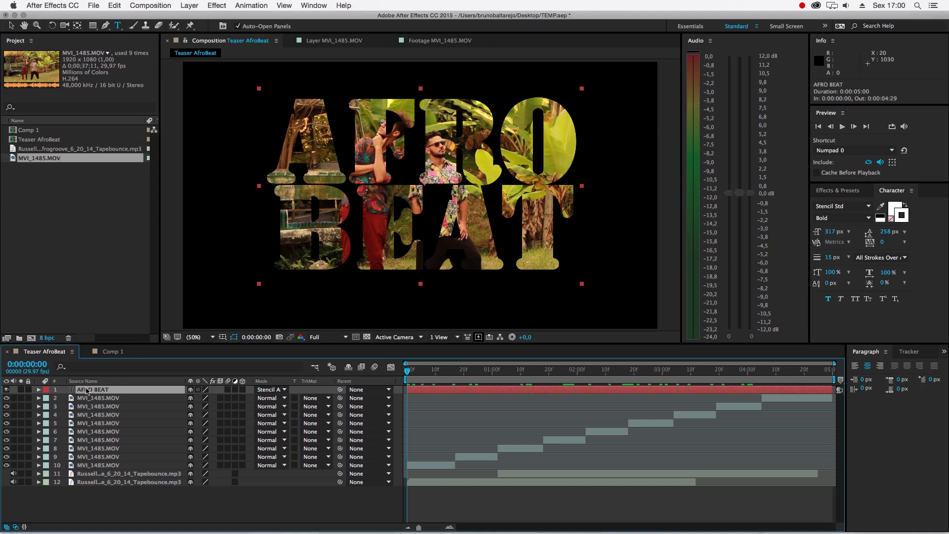
drag(426, 374, 545, 384)
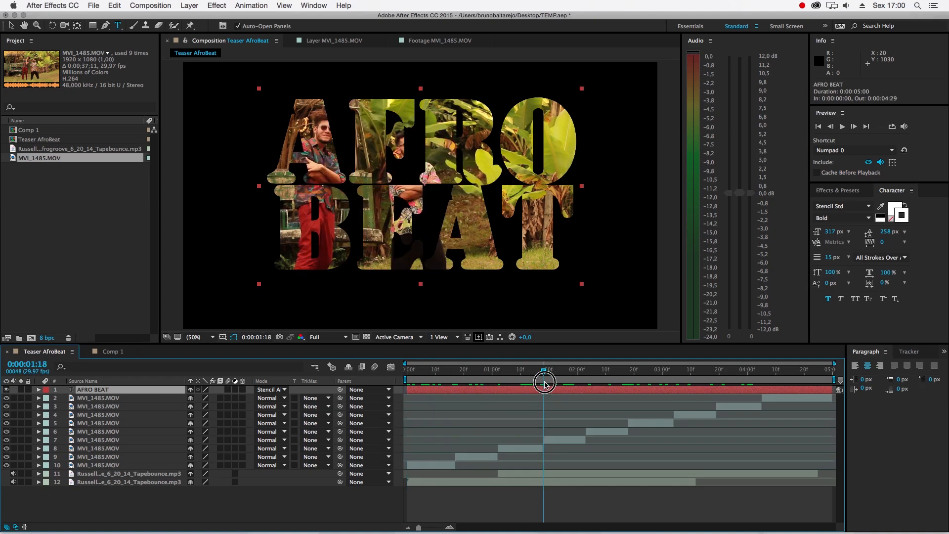
key(super+shift+d)
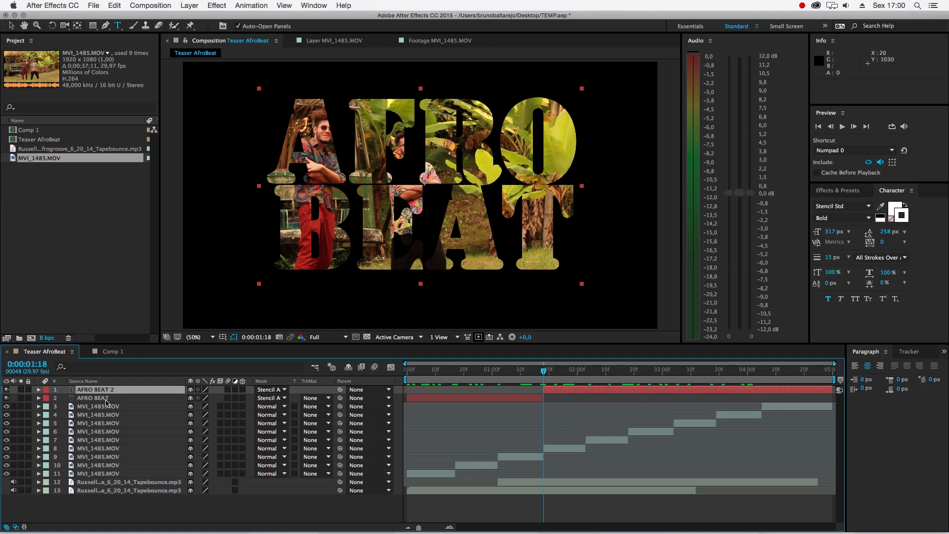
- Remove the word AFRO and its line from the second text layer, leaving only BEAT
double_click(88, 390)
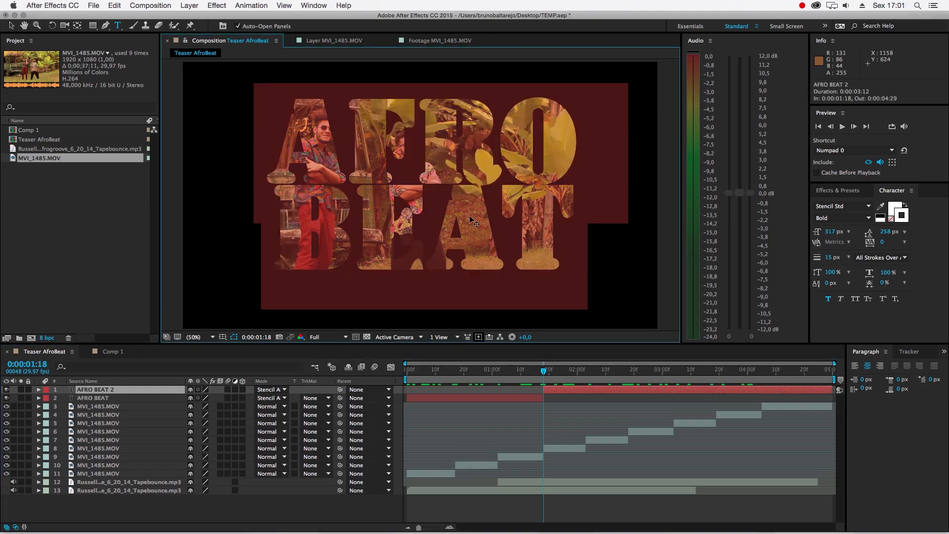
click(537, 172)
drag(573, 159, 261, 146)
key(BackSpace)
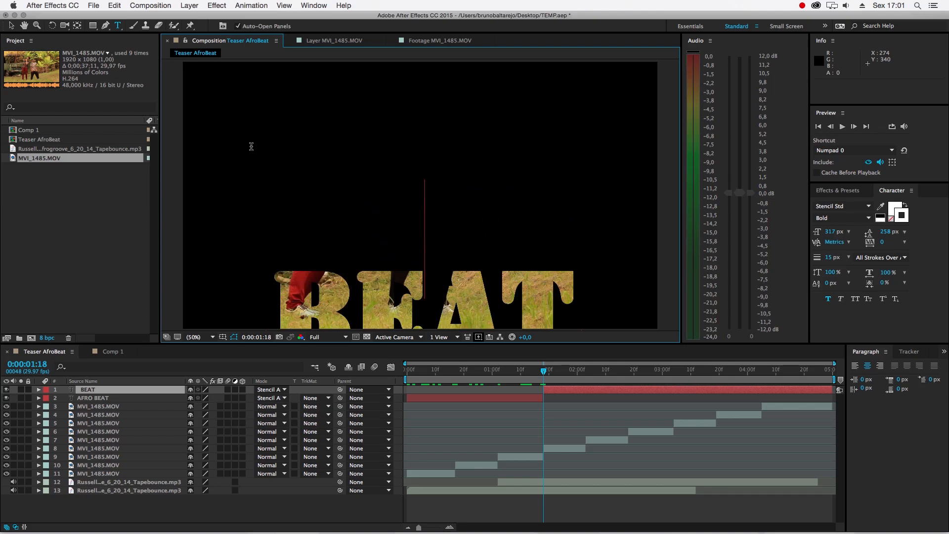
key(BackSpace)
- Move the current time to 0:00:01:02 and extend the AFRO BEAT layer to the end of the composition
drag(540, 373, 497, 376)
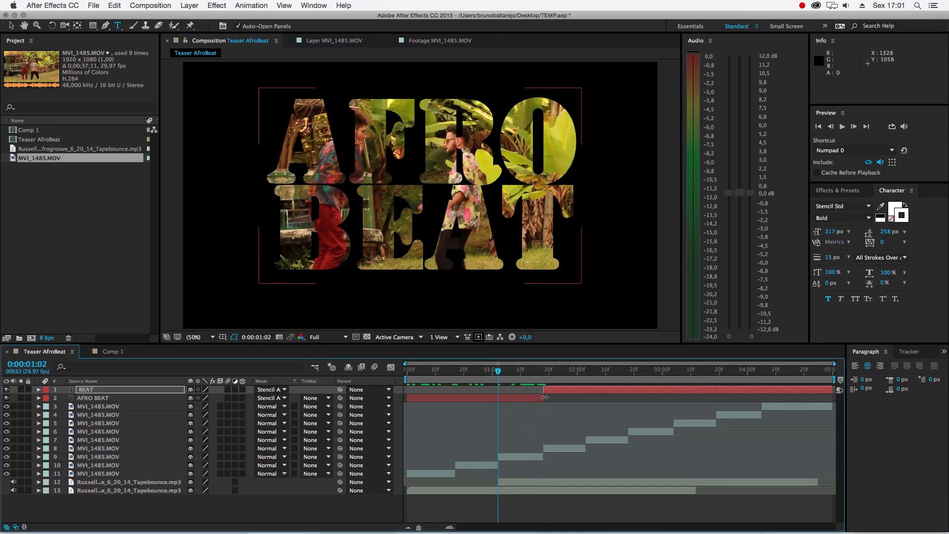
drag(545, 397, 835, 398)
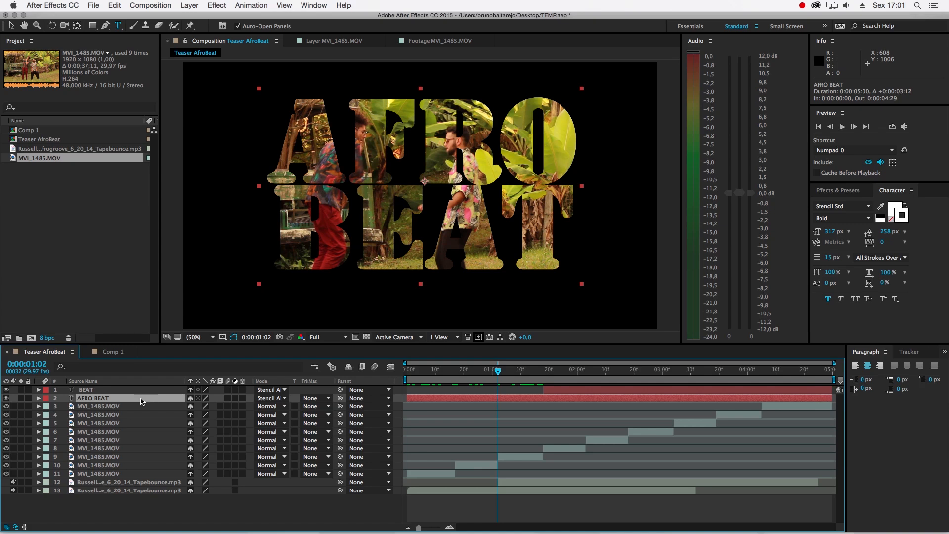
- Remove the BEAT line from the full-length AFRO BEAT text layer, leaving AFRO, and select both text layers
double_click(141, 400)
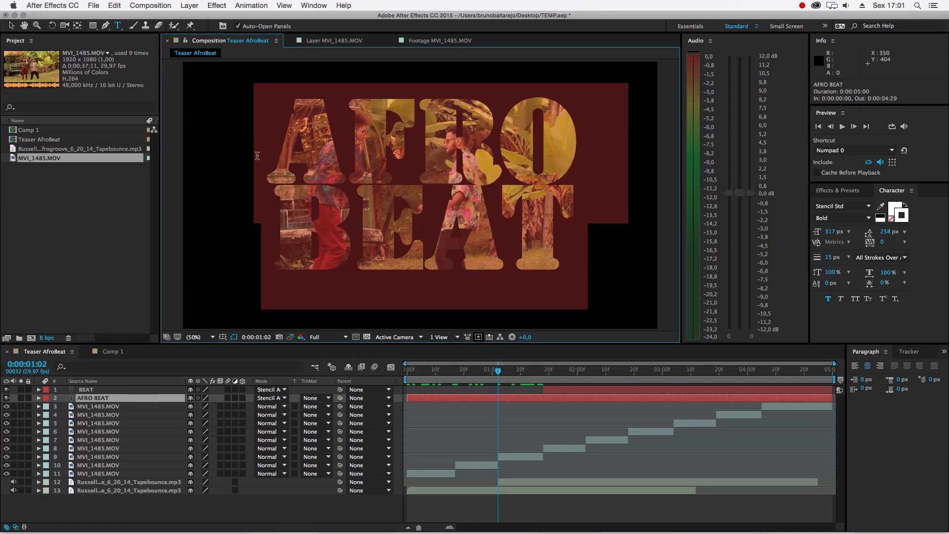
click(269, 156)
drag(269, 218, 555, 236)
key(BackSpace)
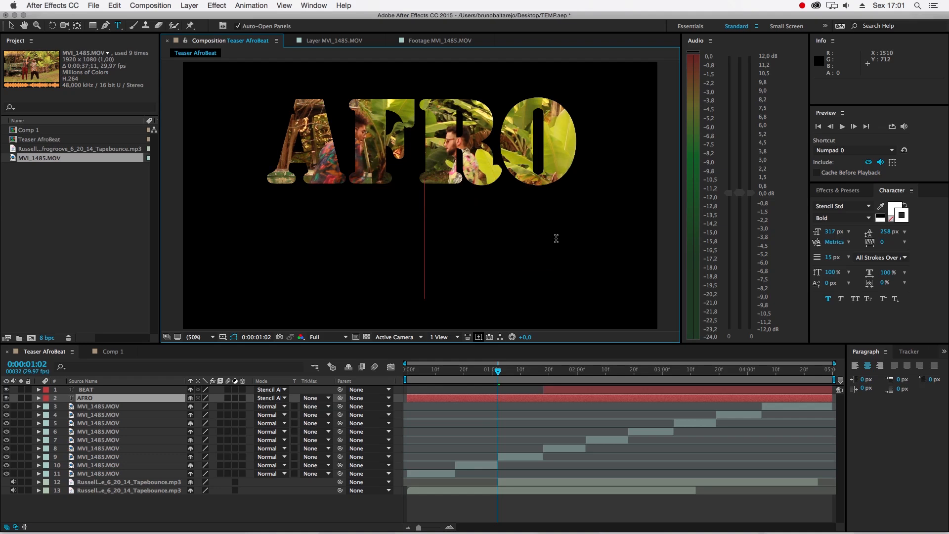
click(95, 391)
shift+click(100, 400)
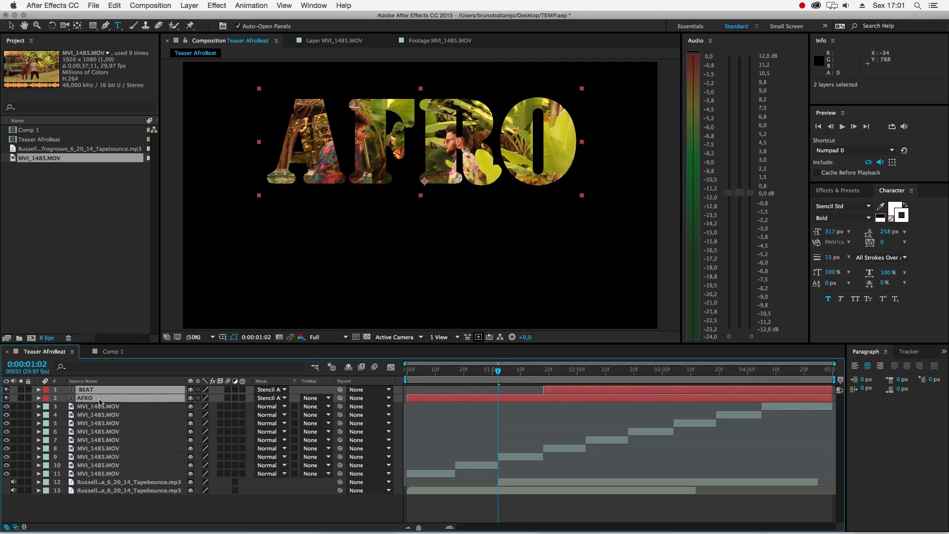
key(super+shift+d)
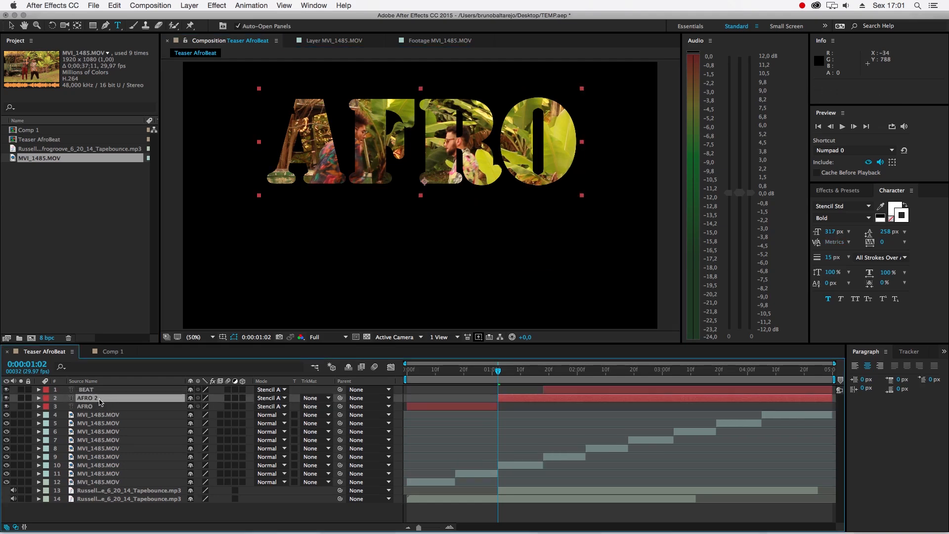
key(super+a)
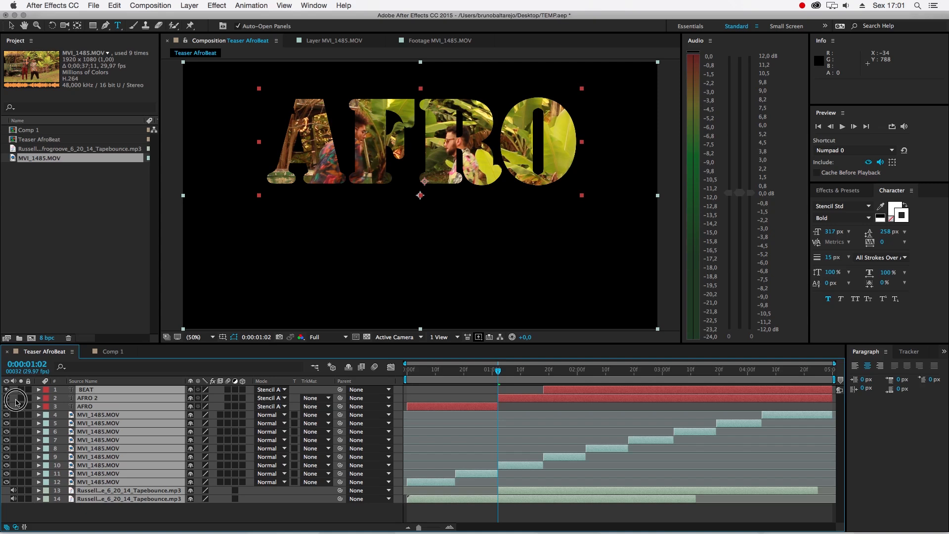
key(super+z)
- Pre-compose the BEAT and AFRO layers as Grupo Texto, moving all attributes into the new composition
key(super+shift+c)
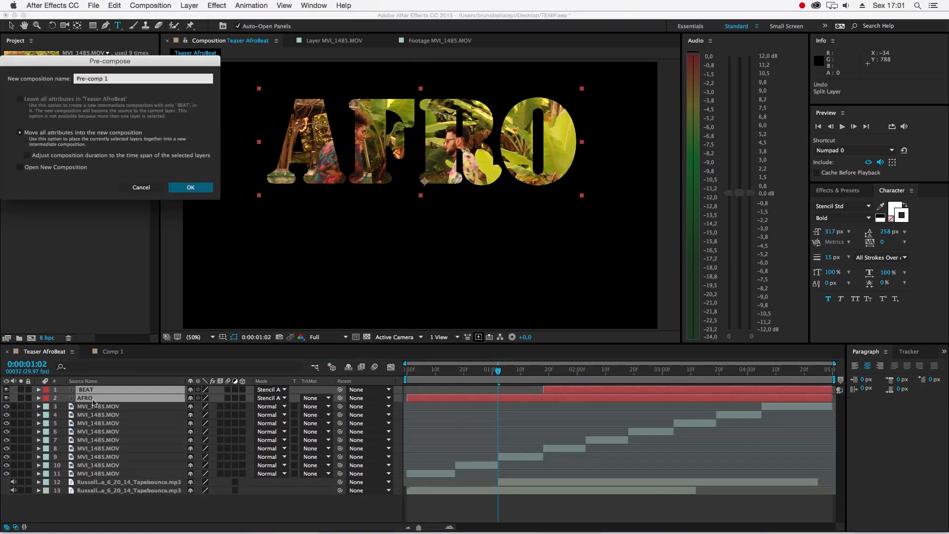
text(Grupo Texto)
key(Return)
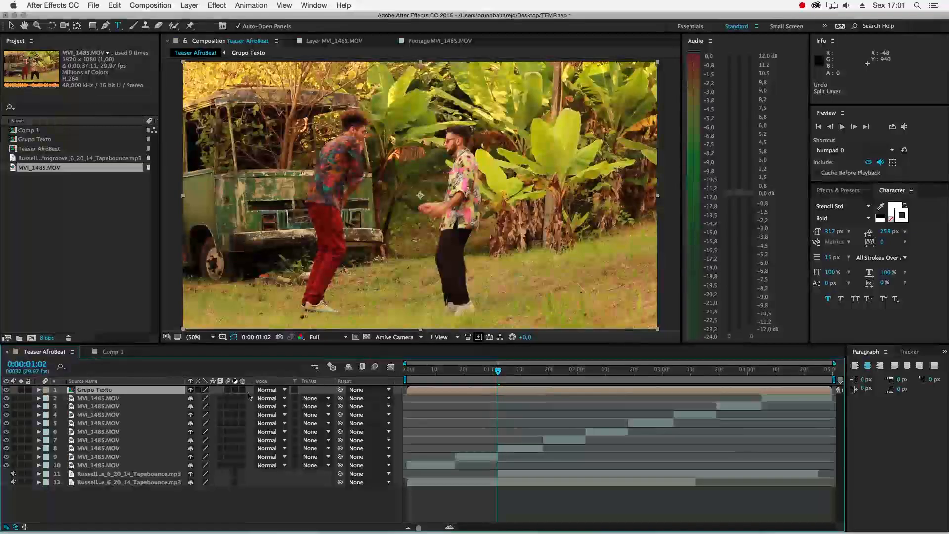
- Set the Grupo Texto layer's blending mode to Stencil Alpha and move the current time to 0:00:00:25
click(269, 390)
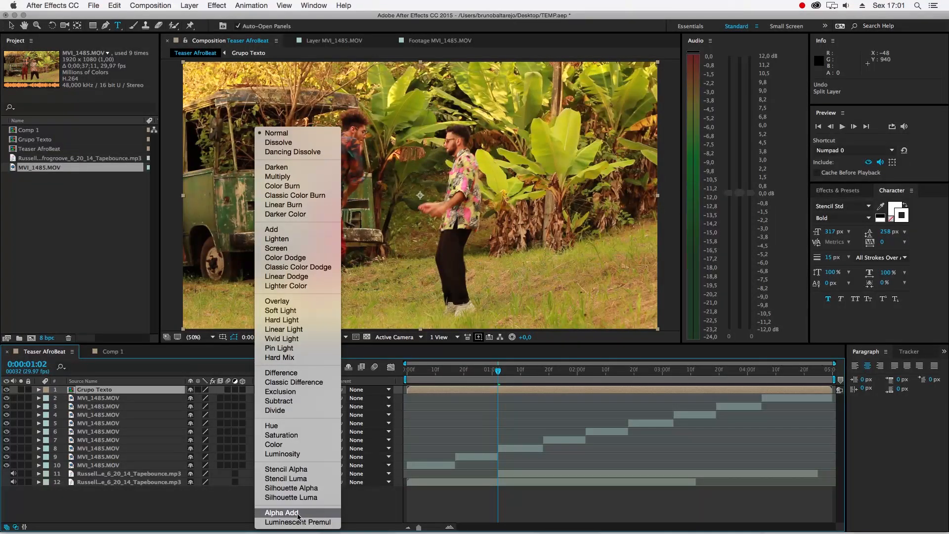
click(286, 469)
click(541, 372)
drag(541, 372, 479, 391)
- Inside the Grupo Texto composition, set the blending mode of both the BEAT and AFRO layers to Normal
double_click(74, 390)
drag(178, 445, 86, 376)
click(271, 391)
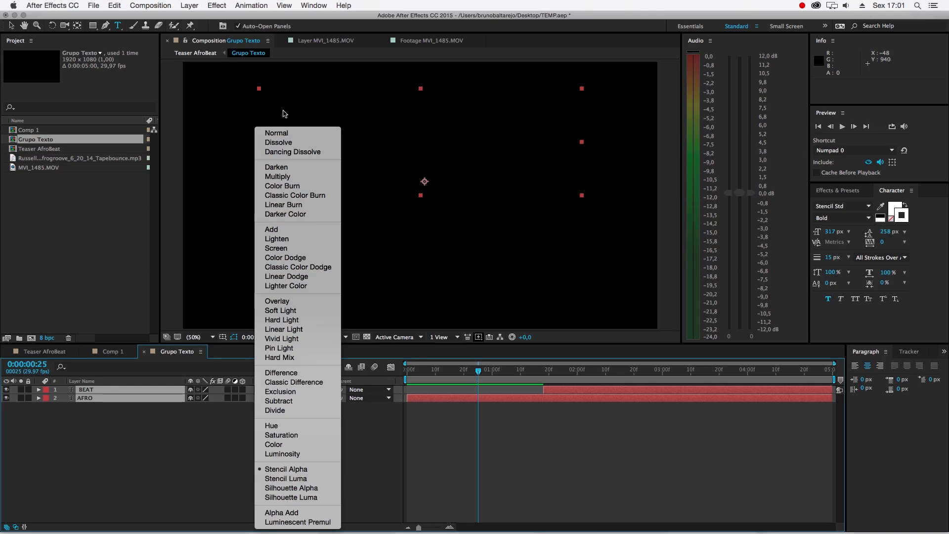
click(288, 132)
- Return to the Teaser AfroBeat composition and preview the stencil effect from 0:00:00:00
click(115, 351)
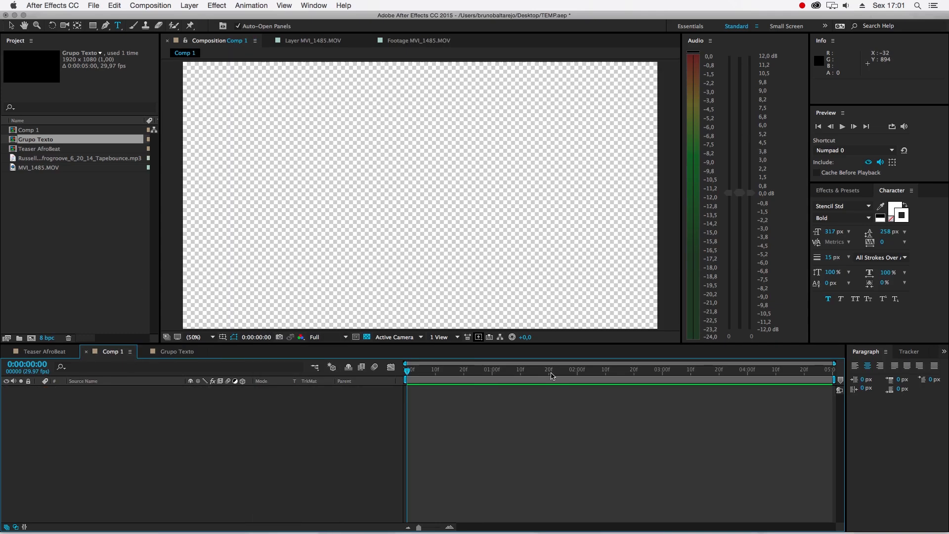
click(46, 352)
drag(494, 372, 317, 393)
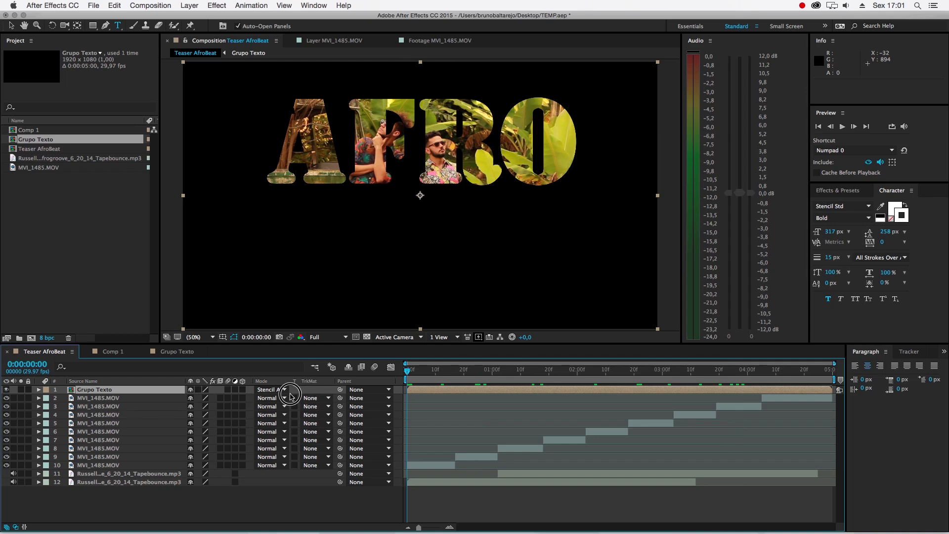
key(space)
key(space)
- In Grupo Texto, apply the Typewriter preset to the AFRO layer and move its end keyframe to the start of BEAT
click(176, 351)
click(101, 391)
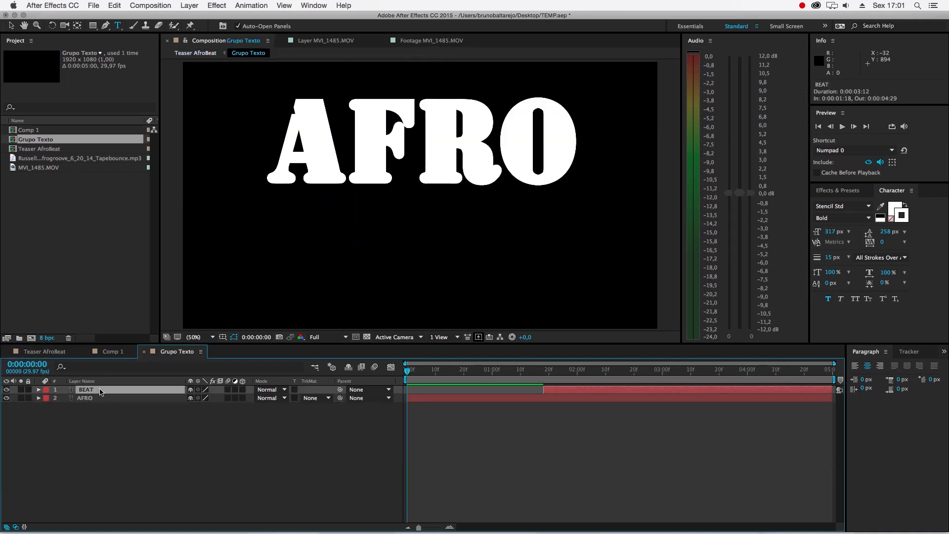
click(89, 398)
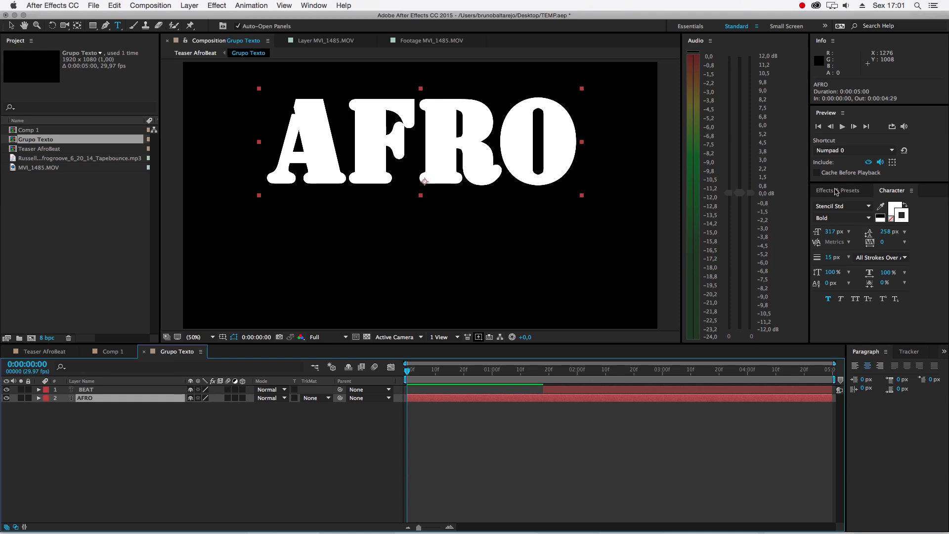
click(836, 191)
click(842, 204)
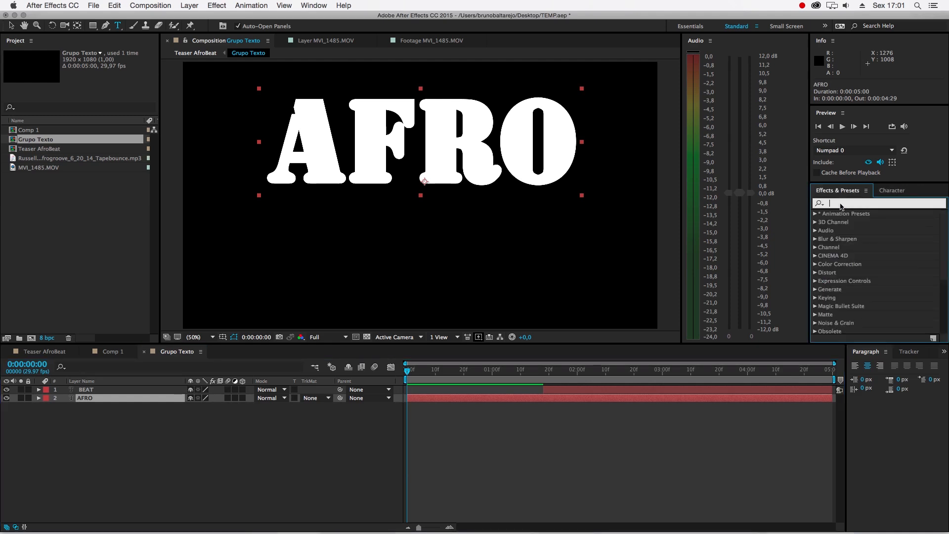
text(typ)
drag(870, 256, 144, 399)
drag(620, 416, 543, 415)
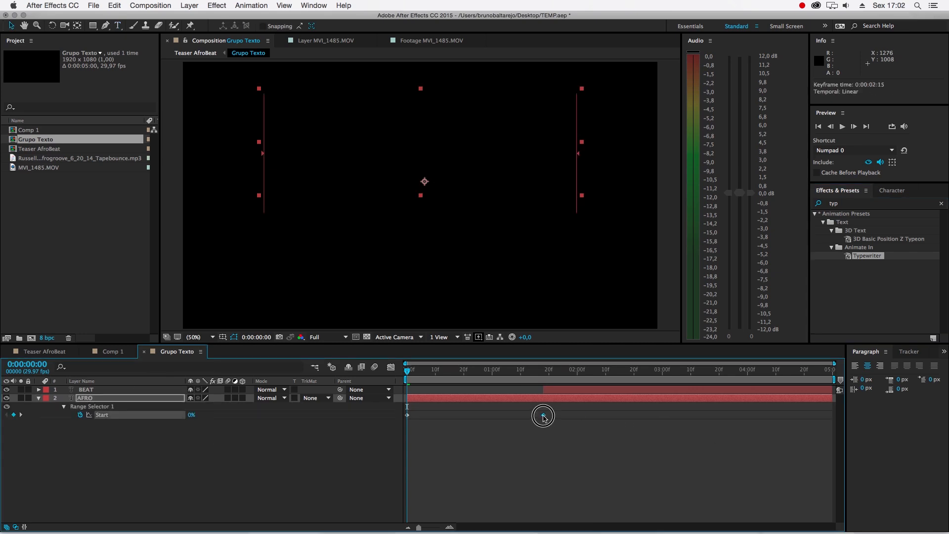
- Apply the Typewriter preset to the BEAT layer at 0:00:01:18 and move its end keyframe earlier
click(95, 390)
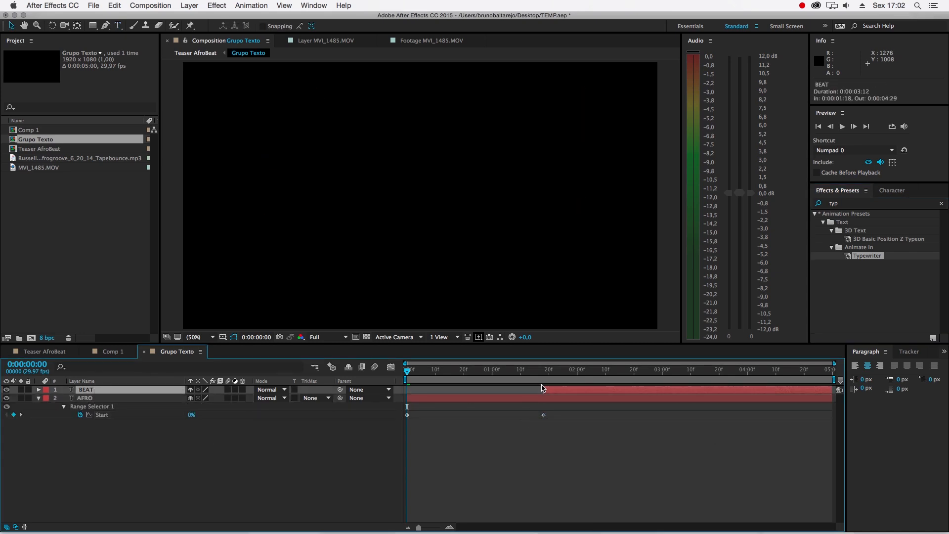
click(546, 375)
drag(867, 256, 670, 385)
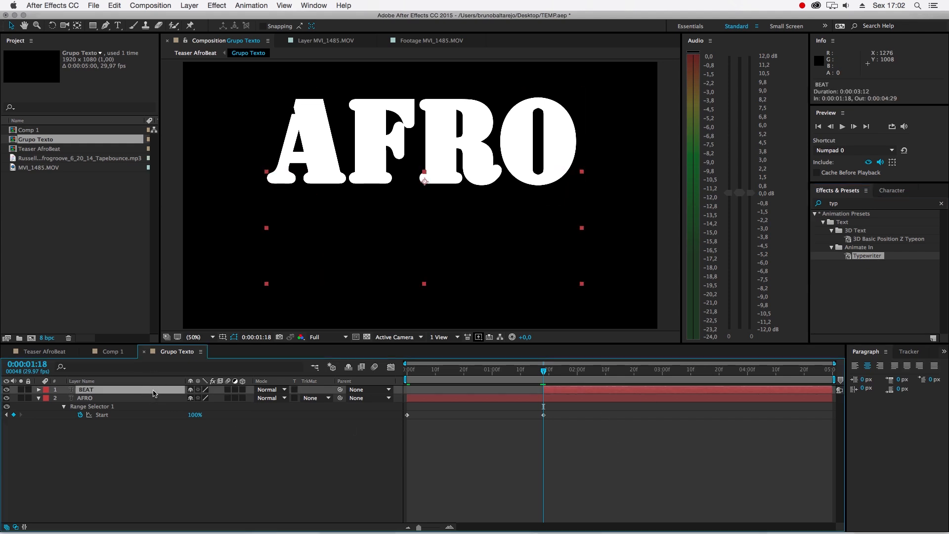
key(u)
drag(756, 407, 695, 412)
click(162, 504)
- Return to the Teaser AfroBeat composition and play back the typed-on stencil text, stopping at 0:00:04:16
key(Tab)
click(113, 479)
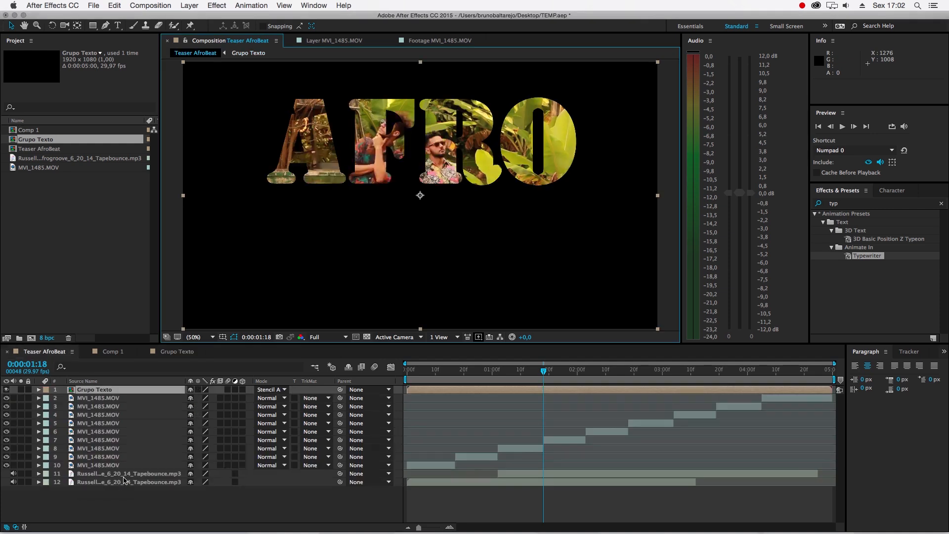
key(KP_0)
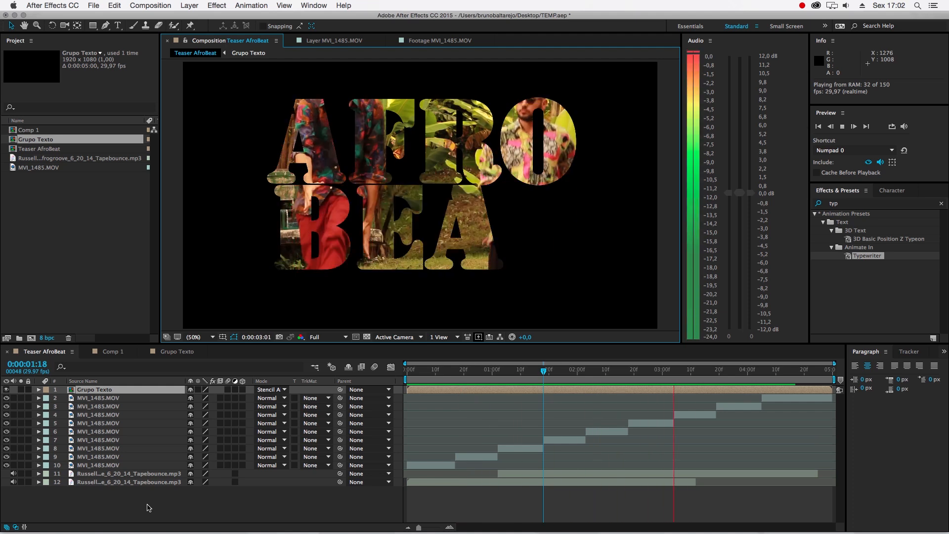
key(space)
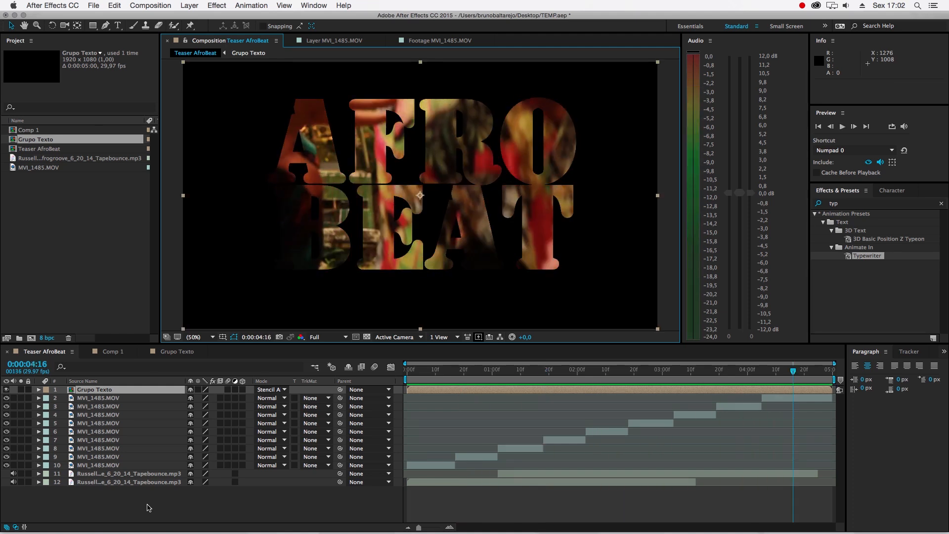
- Add an adjustment layer above all layers in the Teaser AfroBeat composition
click(149, 507)
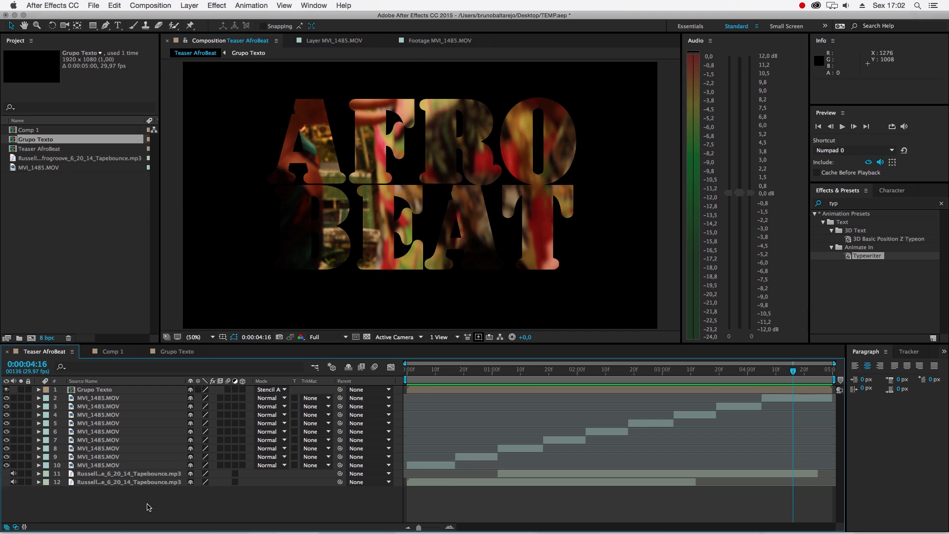
right_click(143, 508)
mouse_move(208, 440)
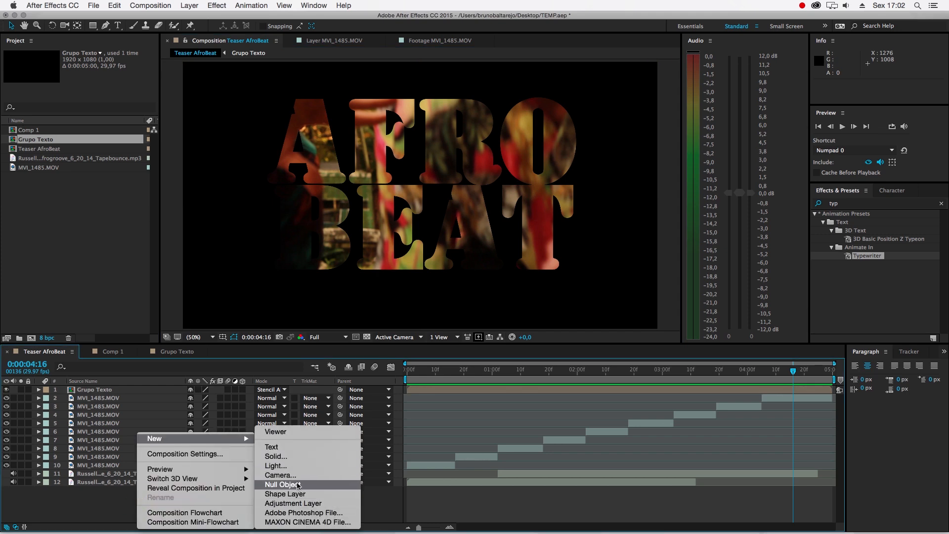
click(293, 503)
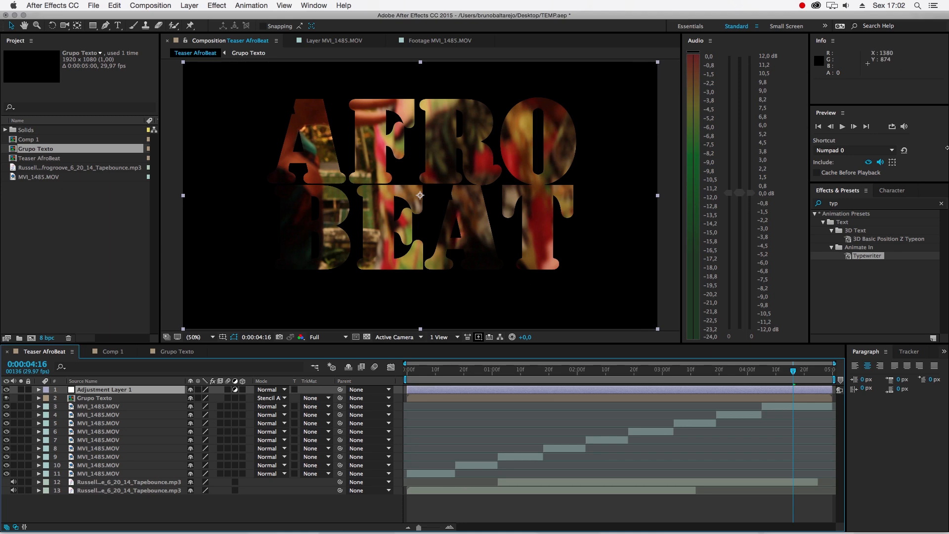
- Search the effects for curve and apply the Curves effect to the adjustment layer
click(859, 203)
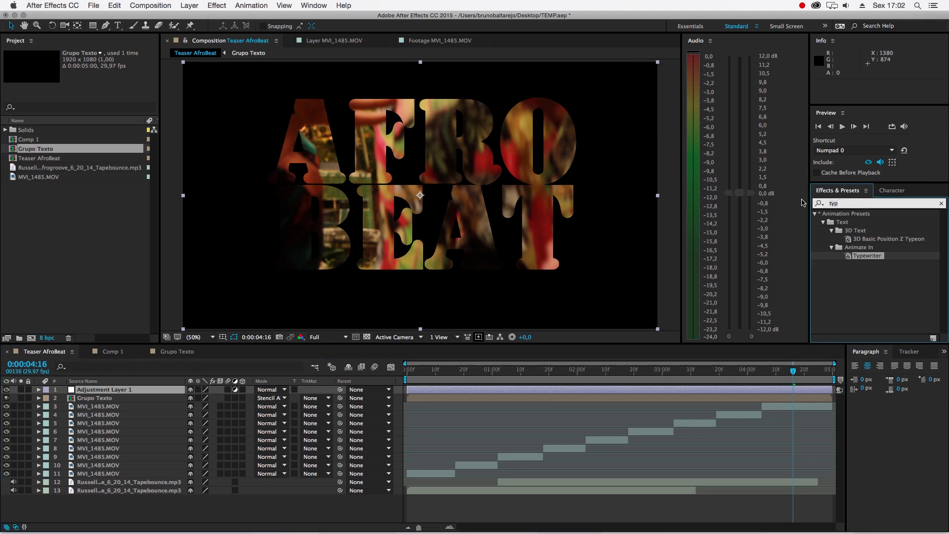
key(BackSpace)
key(BackSpace)
key(BackSpace)
text(curve)
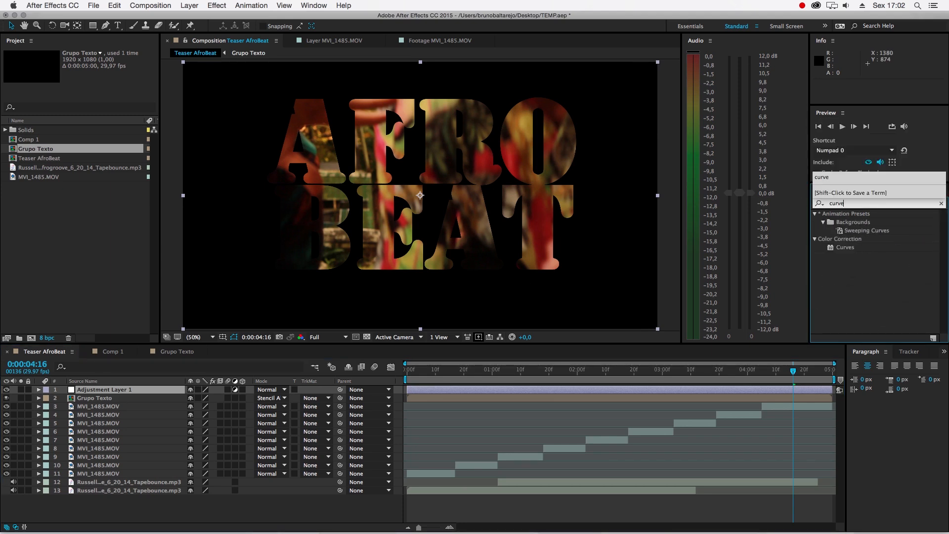
drag(850, 253, 109, 390)
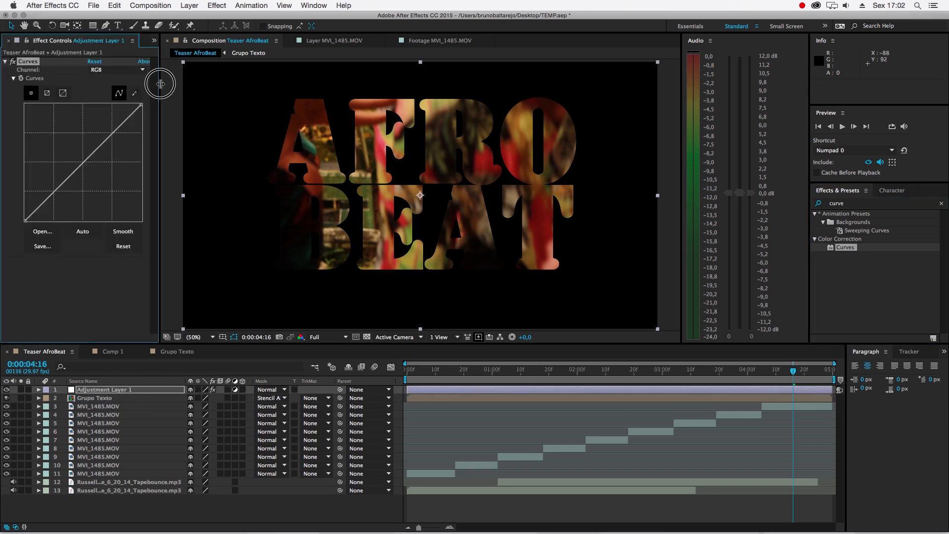
- Widen the effect controls and shape the RGB curve into a slight S, lowering shadows and raising highlights
drag(160, 84, 182, 89)
drag(51, 200, 44, 204)
drag(113, 142, 108, 133)
- Lower the midtones of the green curve slightly, then display the Blue channel's curve
click(110, 73)
click(111, 95)
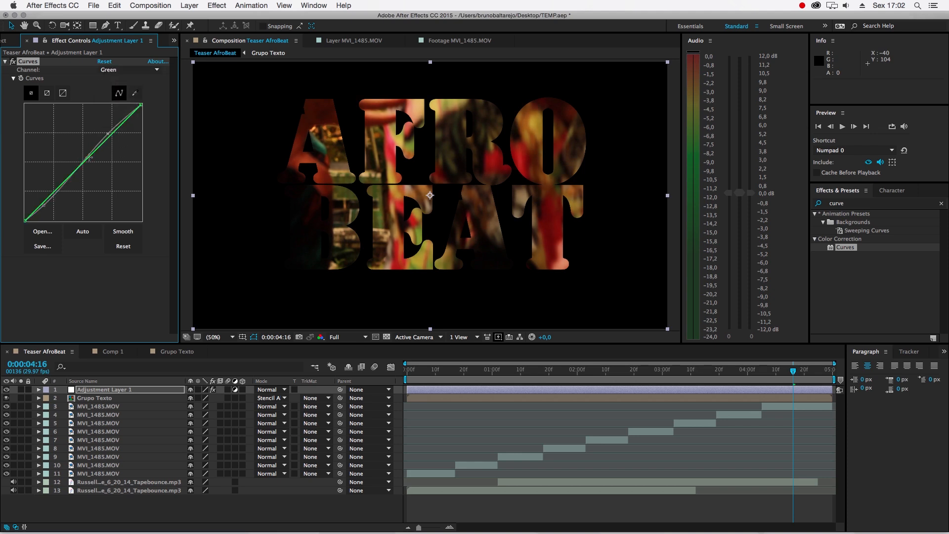
drag(85, 161, 88, 167)
click(111, 74)
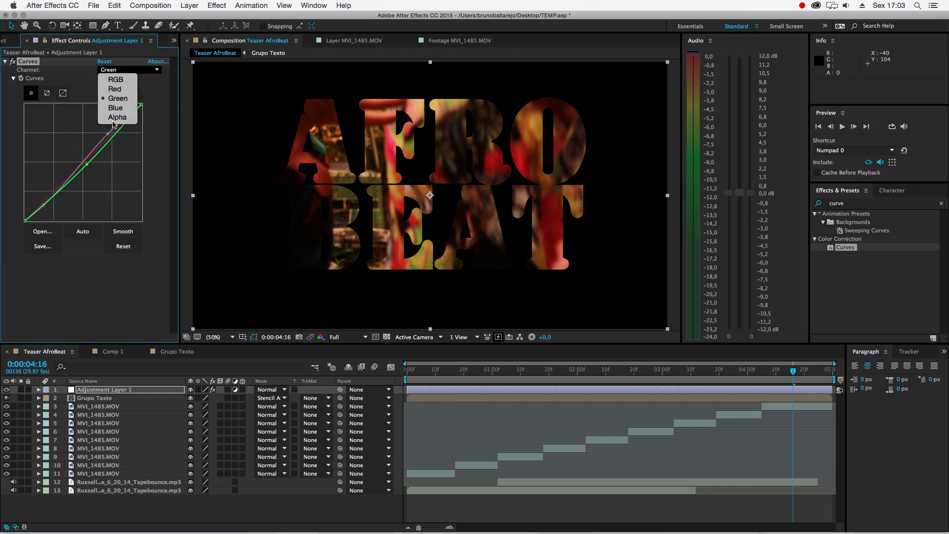
click(111, 110)
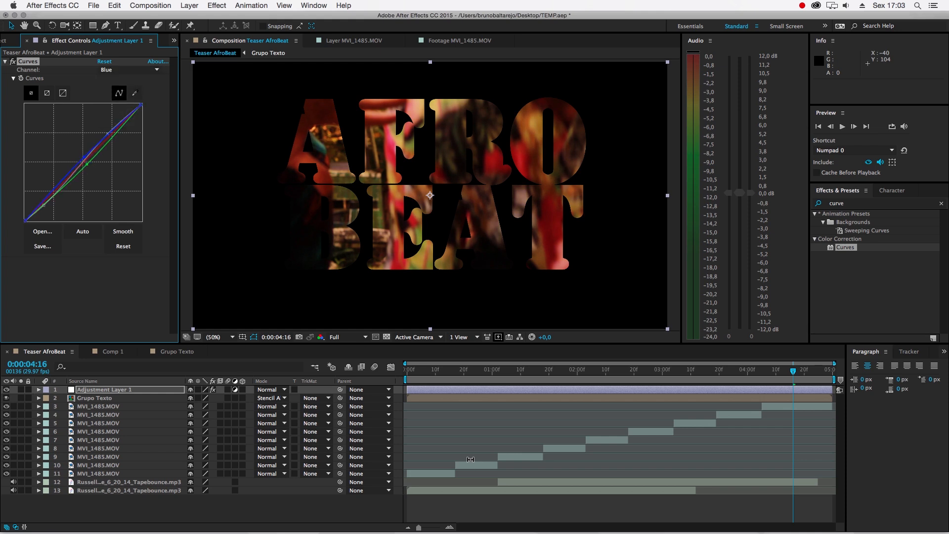
- Move the current time to 0:00:01:29 and raise the green curve's midpoint slightly
drag(474, 375, 575, 388)
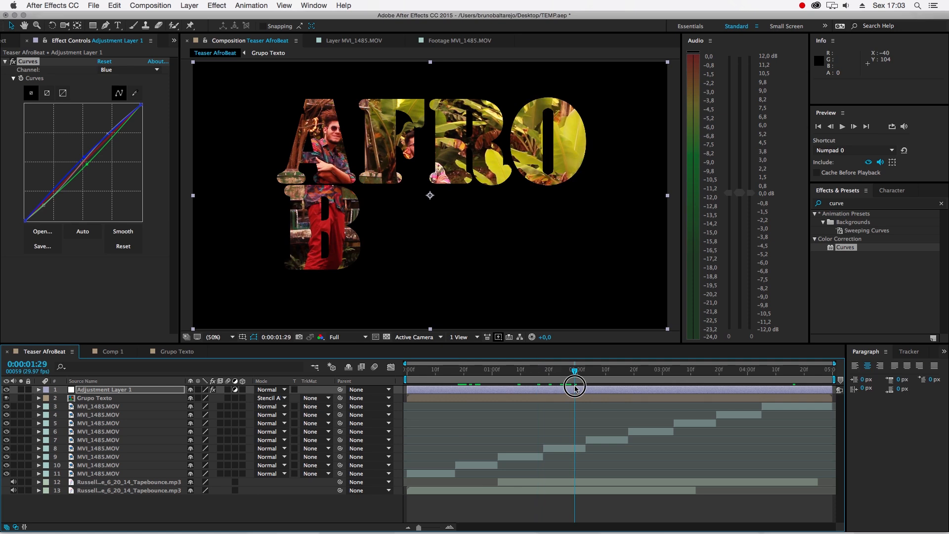
click(118, 70)
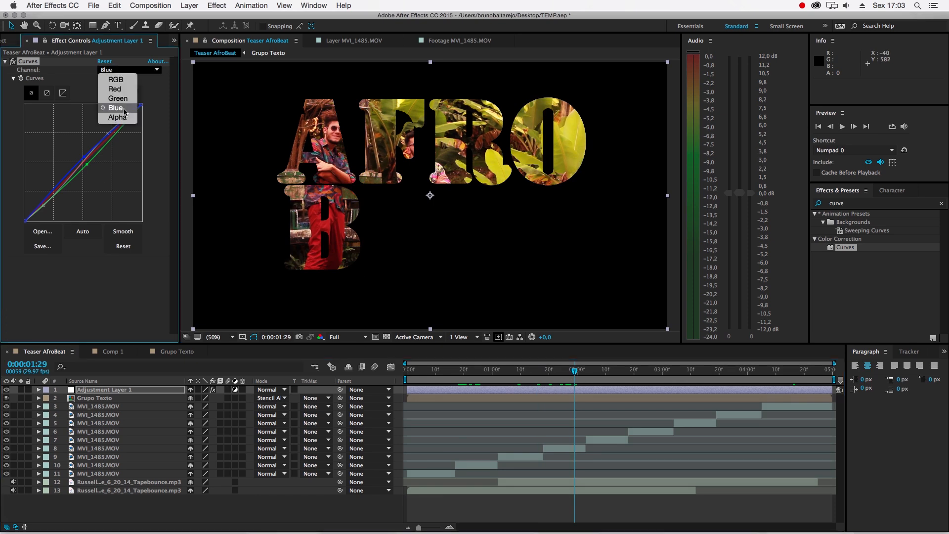
click(124, 101)
drag(86, 164, 85, 163)
- Search the effects for repla
click(858, 204)
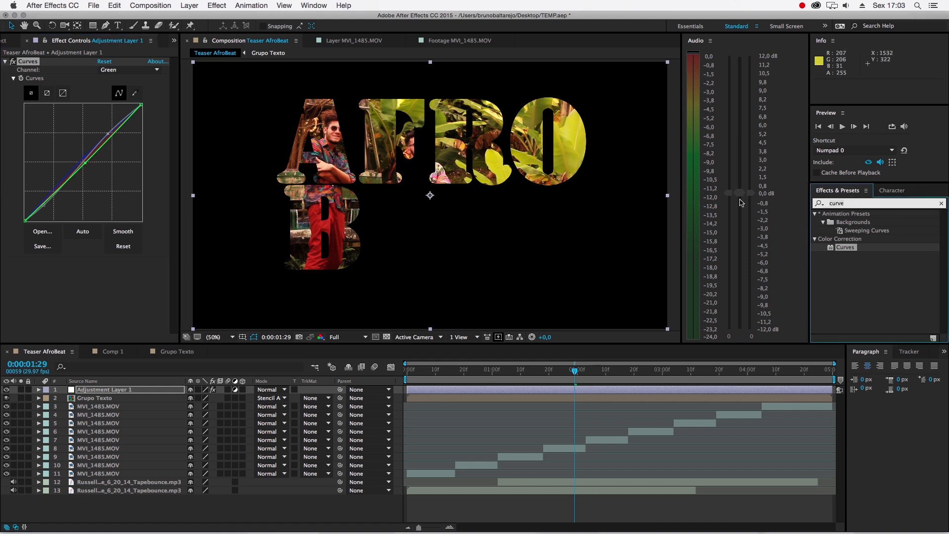
key(BackSpace)
key(BackSpace)
key(BackSpace)
key(BackSpace)
key(BackSpace)
text(repla)
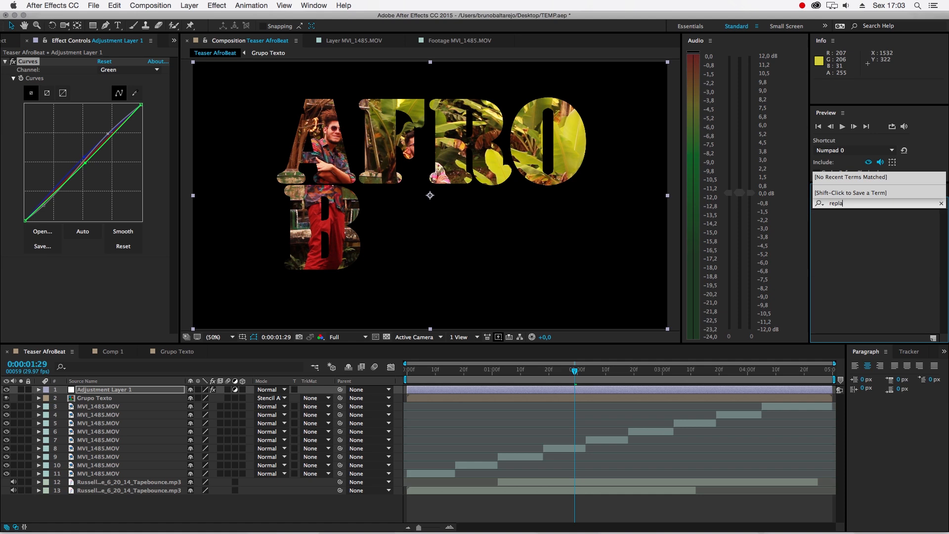
- Search the effects for change and apply Change to Color to the adjustment layer after Curves
key(BackSpace)
key(BackSpace)
key(BackSpace)
key(BackSpace)
key(BackSpace)
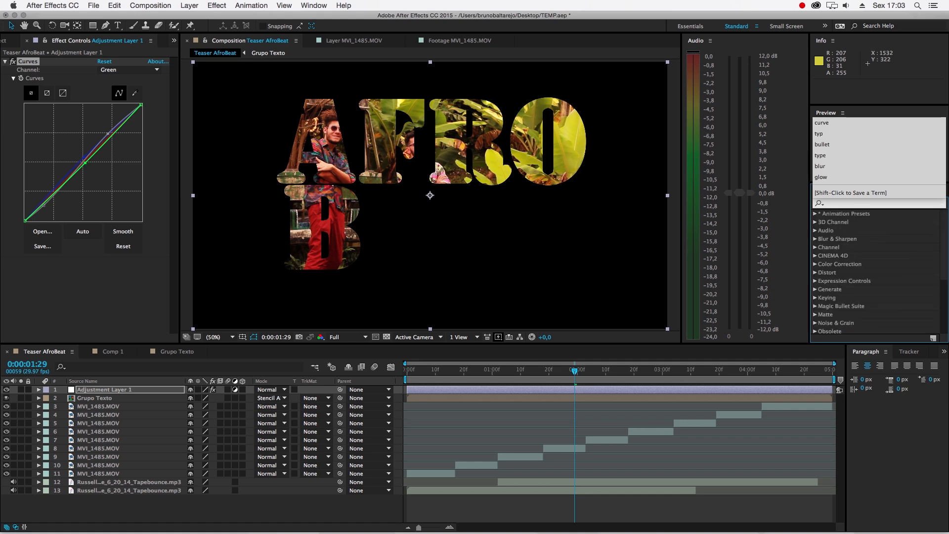
text(change)
drag(839, 298, 79, 277)
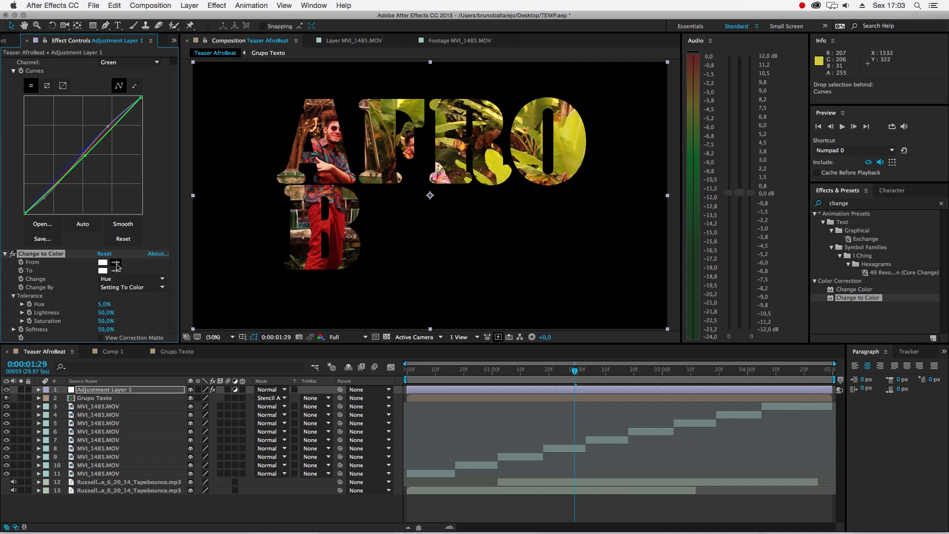
- Sample the yellow leaf inside the O as Change to Color's From color and set the To color to green 00BB82
click(571, 131)
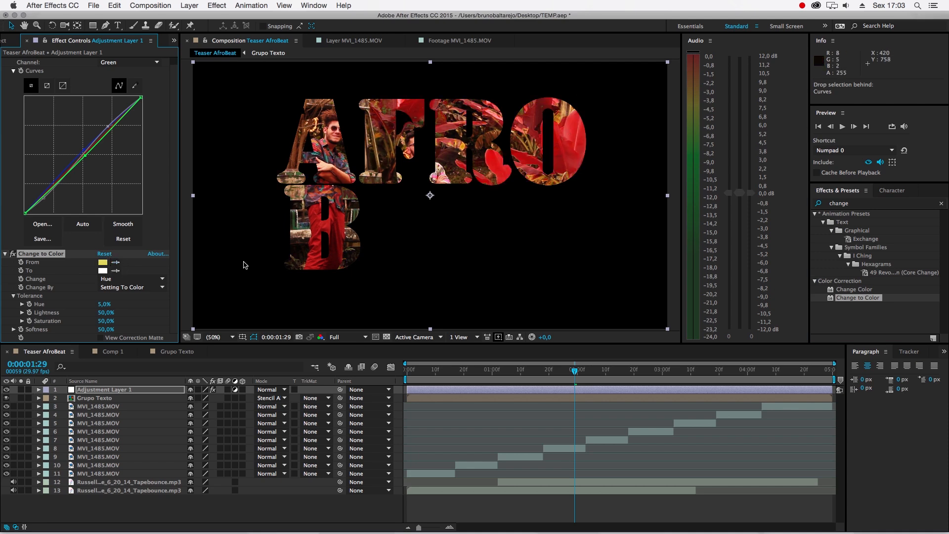
click(103, 271)
drag(147, 178, 148, 191)
mouse_move(102, 111)
mouse_down()
mouse_move(106, 84)
mouse_move(140, 112)
mouse_move(63, 110)
mouse_move(114, 133)
mouse_move(148, 132)
mouse_move(146, 152)
mouse_up()
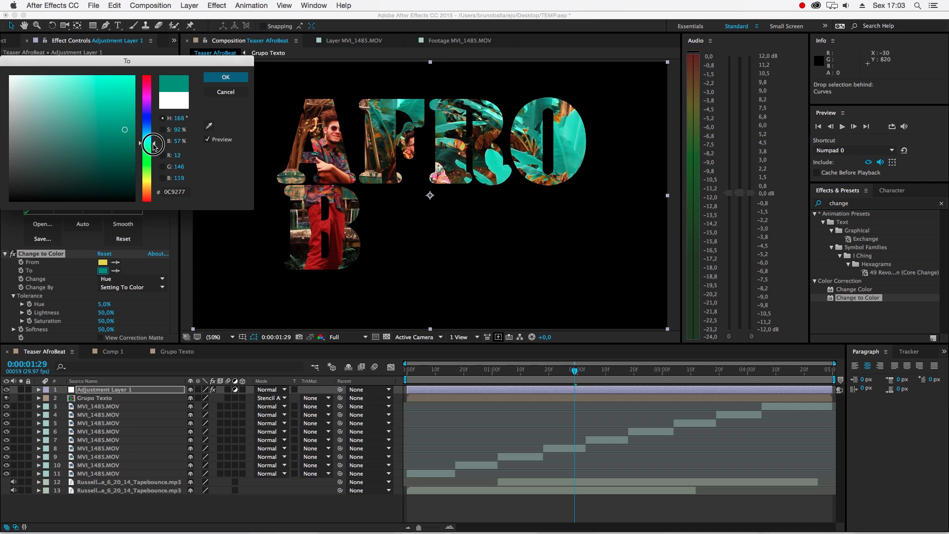
drag(122, 128, 144, 109)
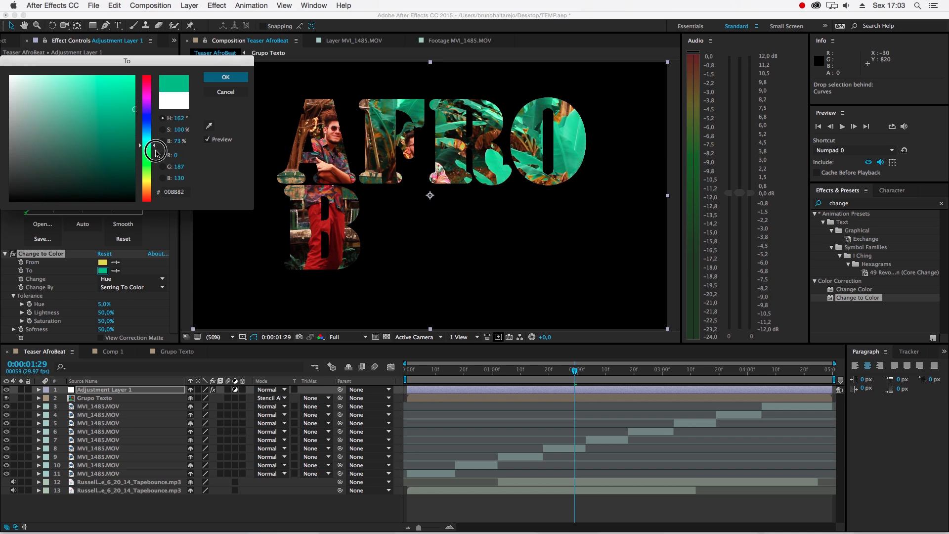
click(233, 78)
- Set Change to Color's Hue tolerance to 7% and Softness to 100%, and preview the teaser
click(151, 311)
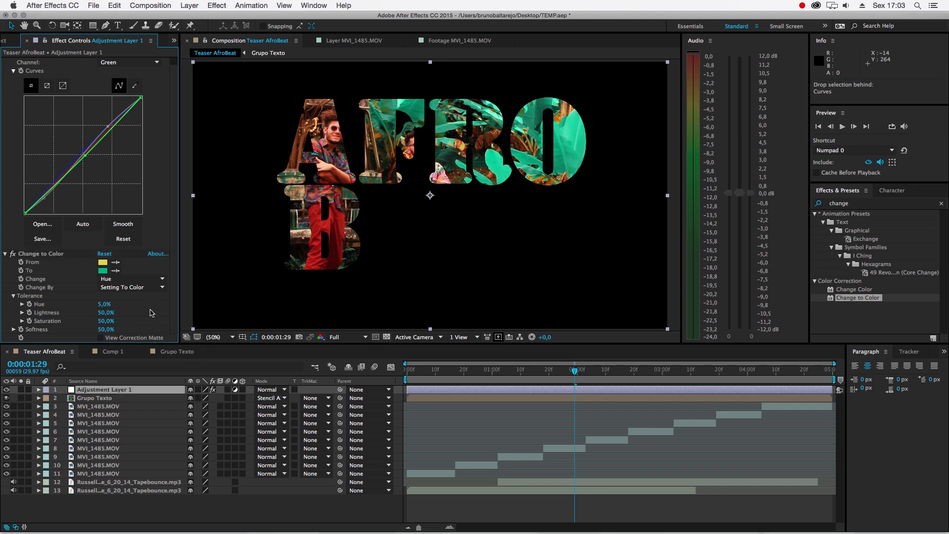
drag(105, 308, 157, 330)
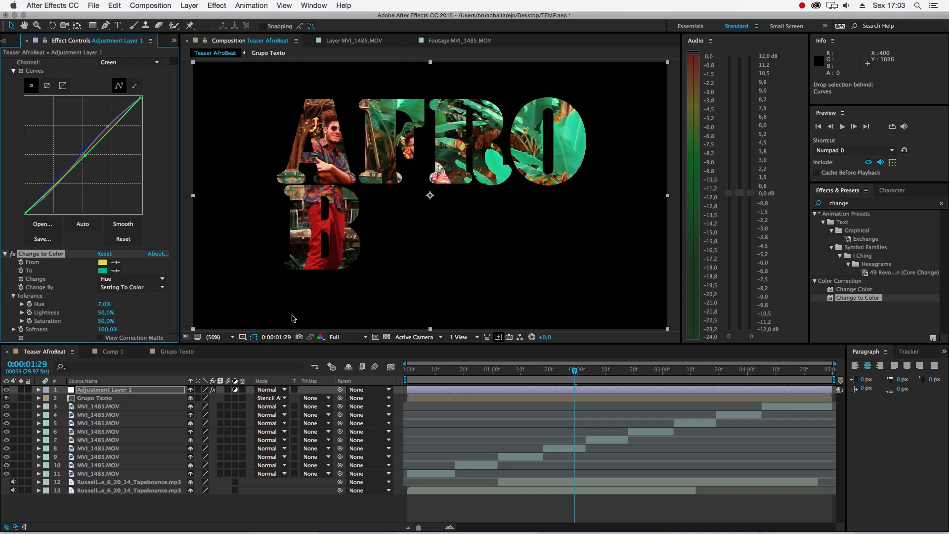
key(space)
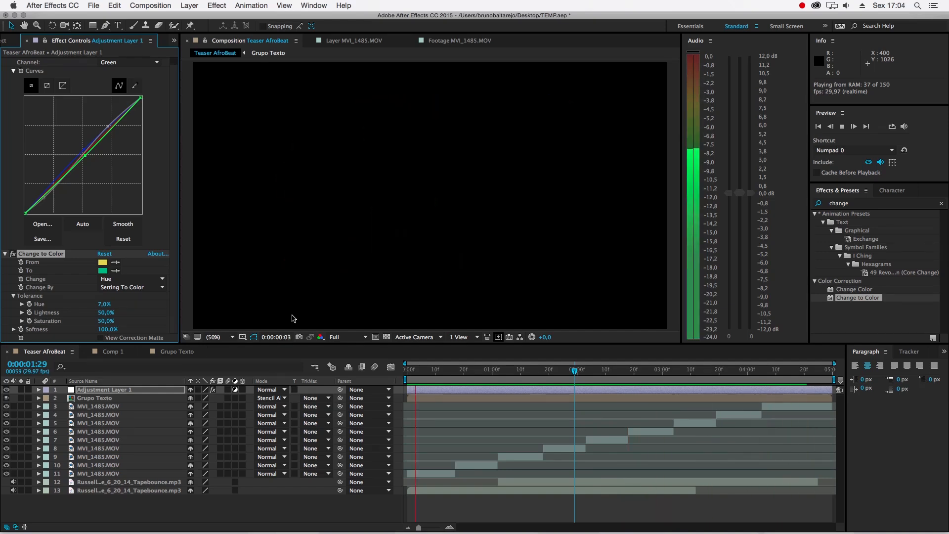
key(space)
- Display the audio waveforms of the two Tapebounce.mp3 layers in the timeline
drag(126, 504, 115, 487)
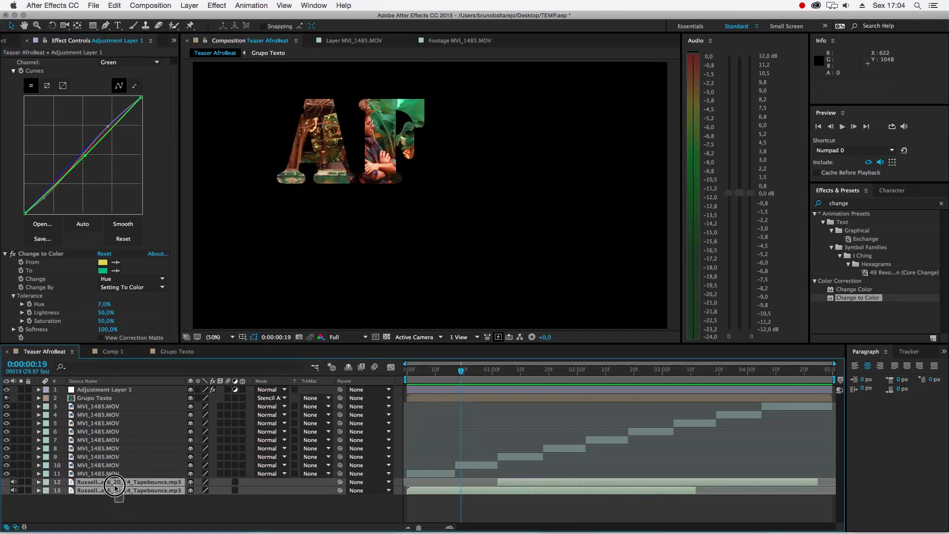
key(l)
scroll(408, 476, down, 2)
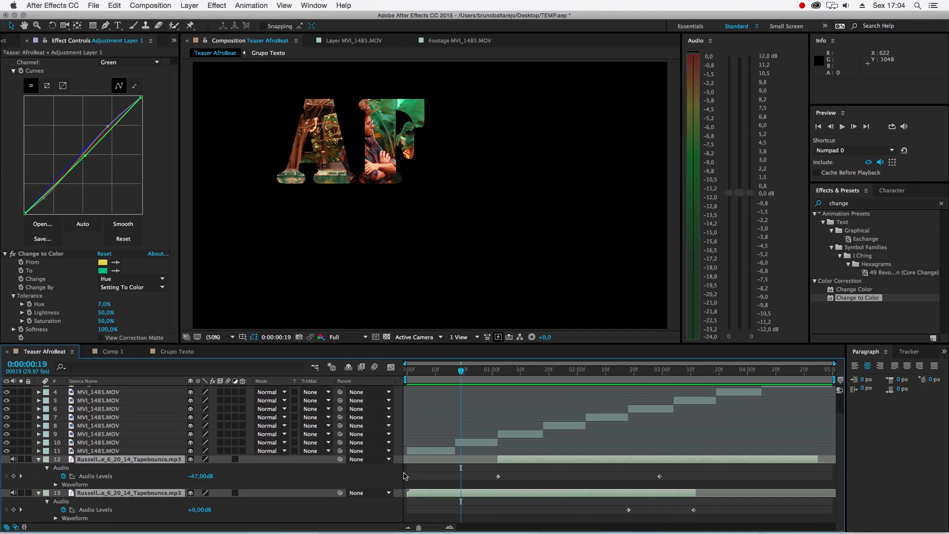
key(l)
key(l)
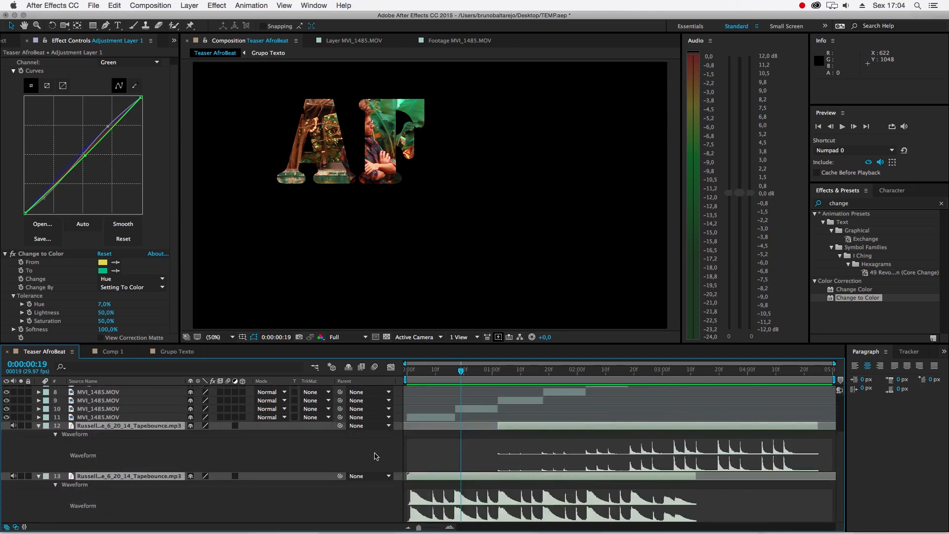
click(446, 454)
- Start keyframing Change to Color's To color at 0:00:00:00, with the Curves effect collapsed
drag(459, 374, 407, 375)
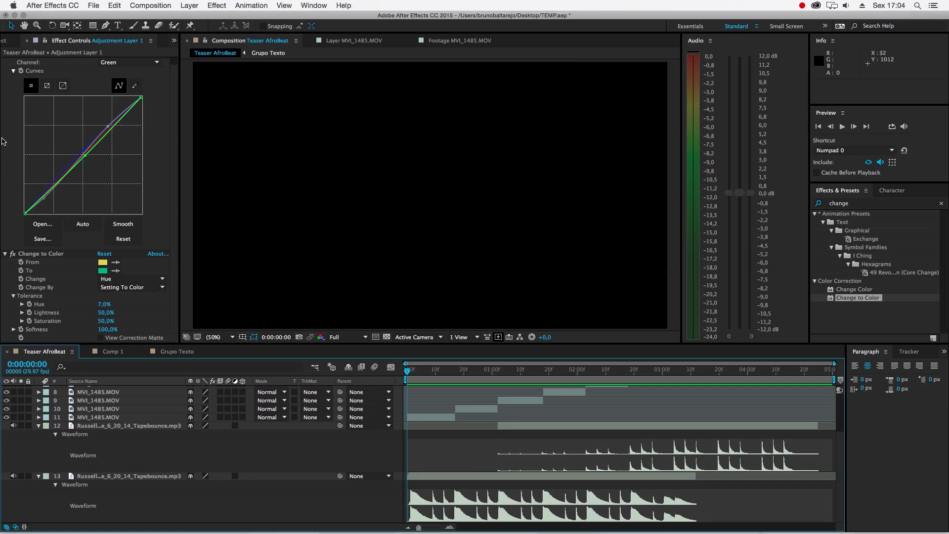
scroll(5, 74, up, 1)
click(5, 63)
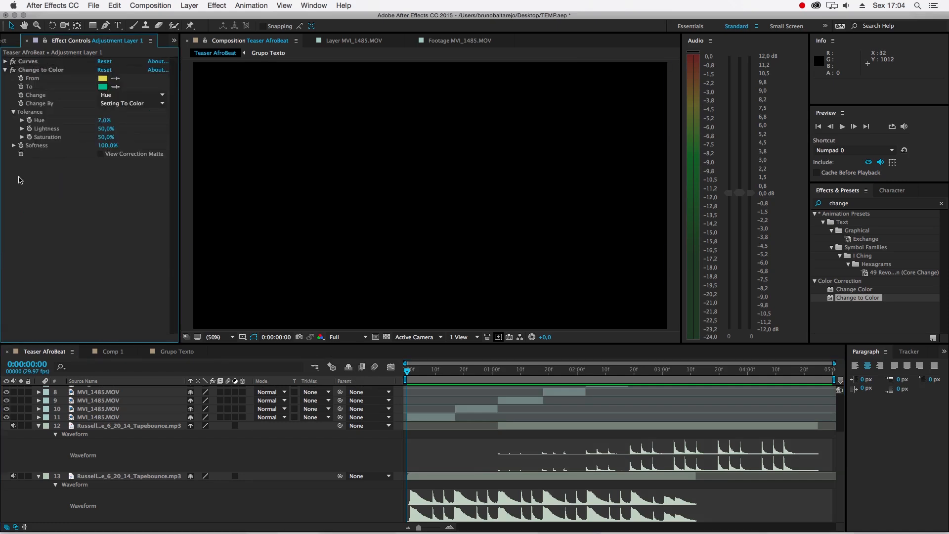
click(21, 87)
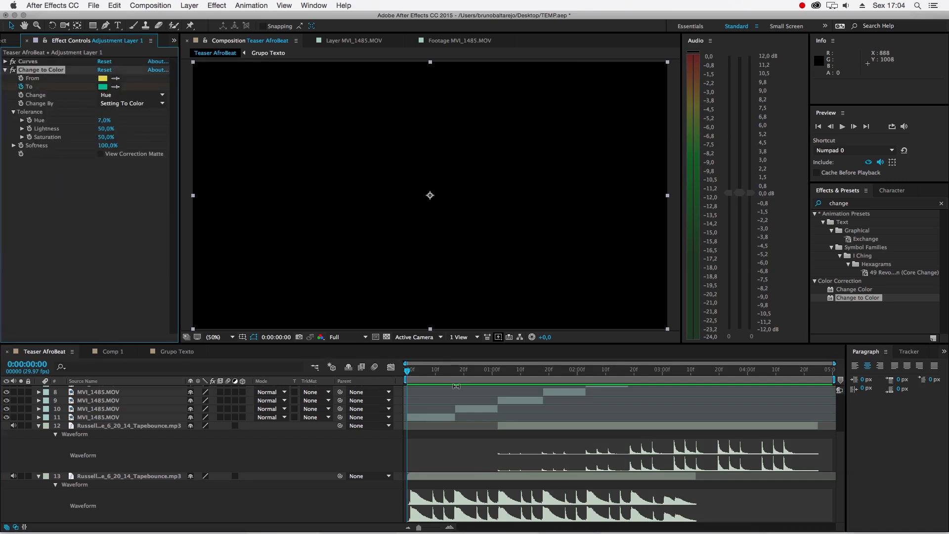
- Keyframe the To color as blue 00A0BB at 0:00:00:17, where the second clip starts
click(455, 374)
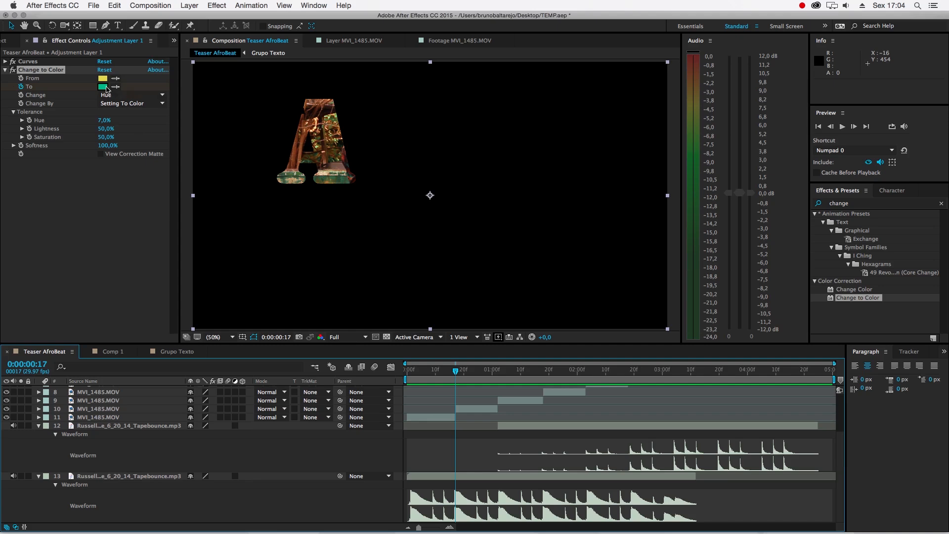
click(102, 87)
drag(158, 142, 155, 136)
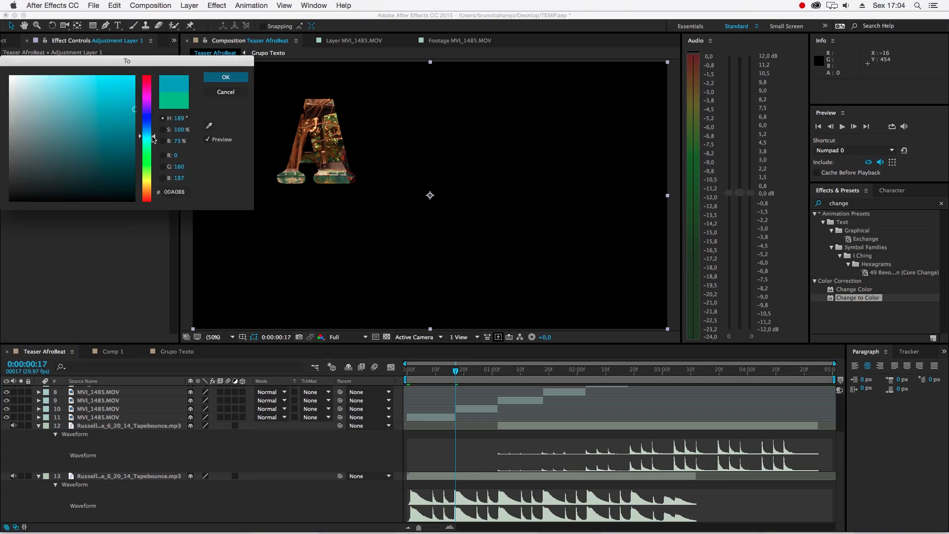
click(226, 78)
- Keyframe the To color as bright green 09BB00 at 0:00:01:02
drag(470, 380, 497, 381)
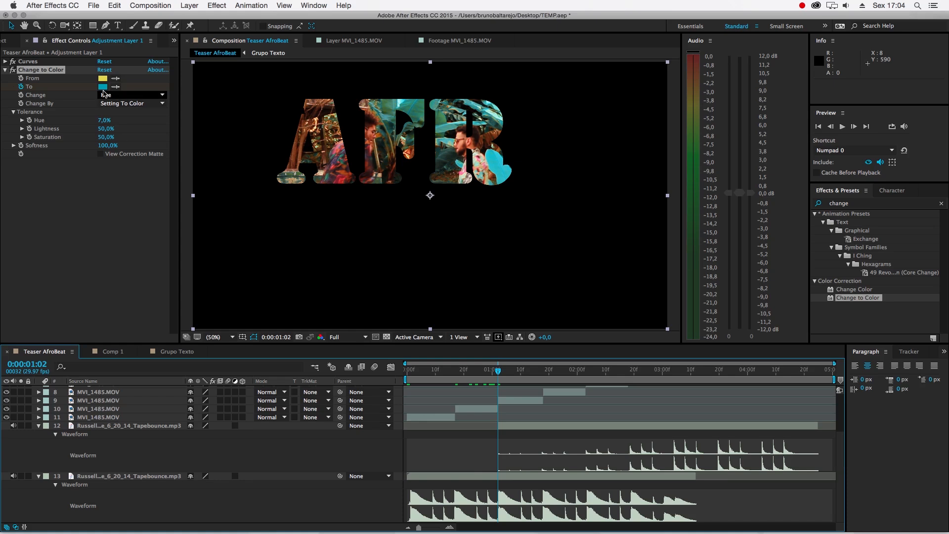
click(102, 87)
click(148, 158)
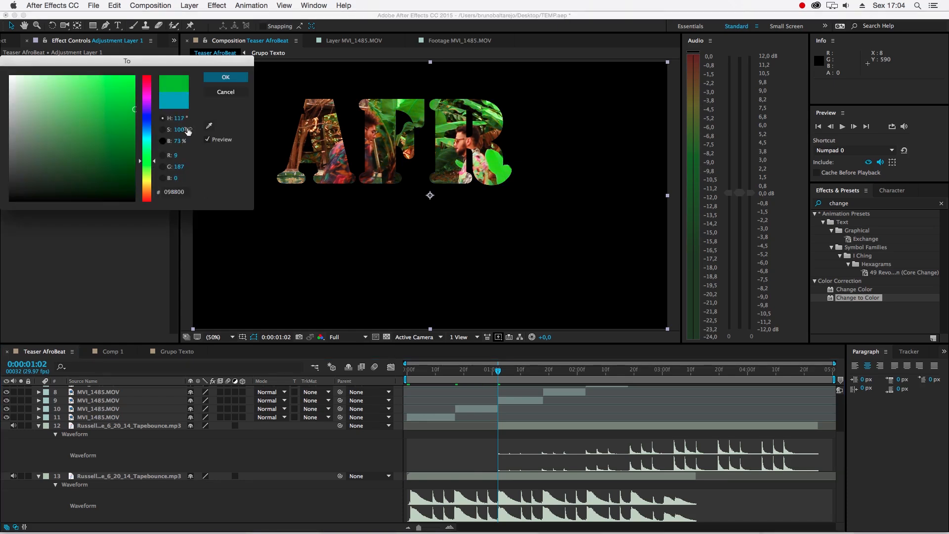
click(226, 77)
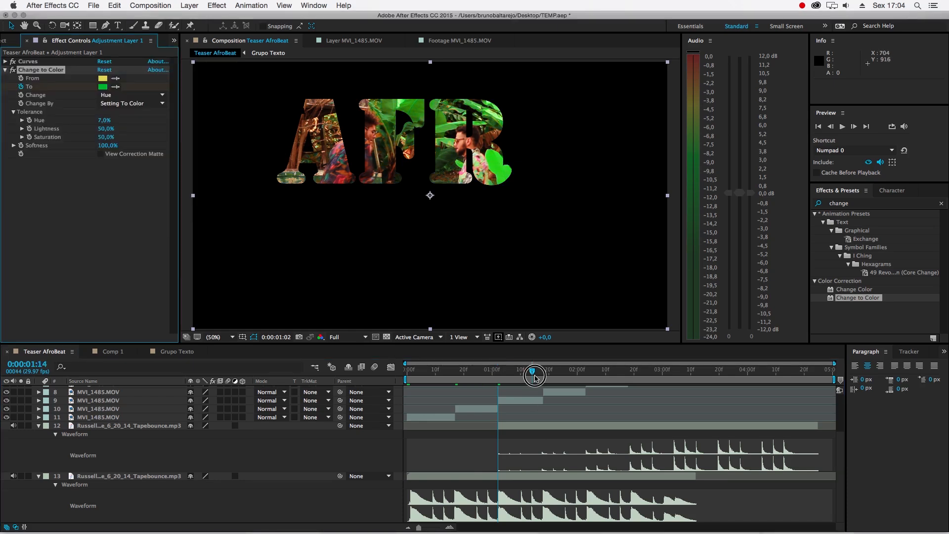
- Keyframe the To color as yellow at 0:00:01:18
click(532, 377)
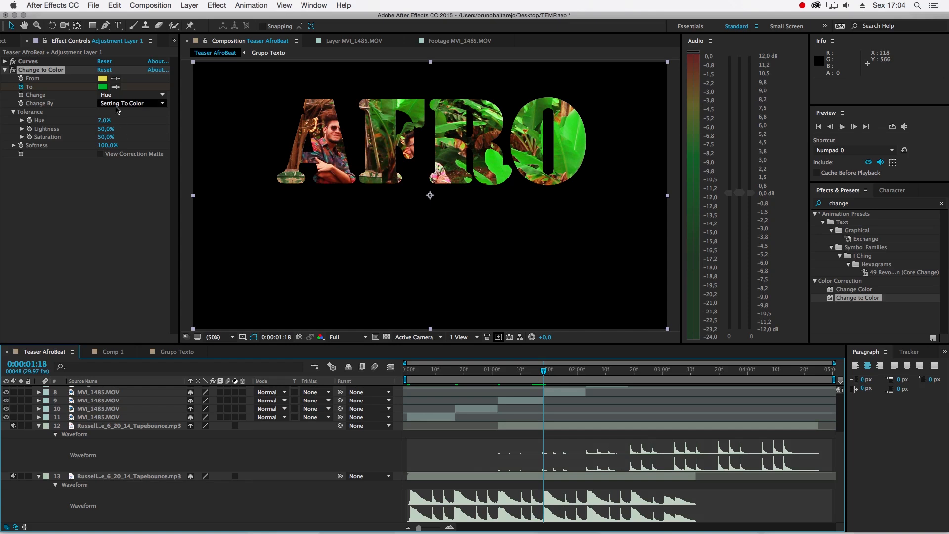
click(102, 87)
drag(153, 170, 149, 183)
click(226, 77)
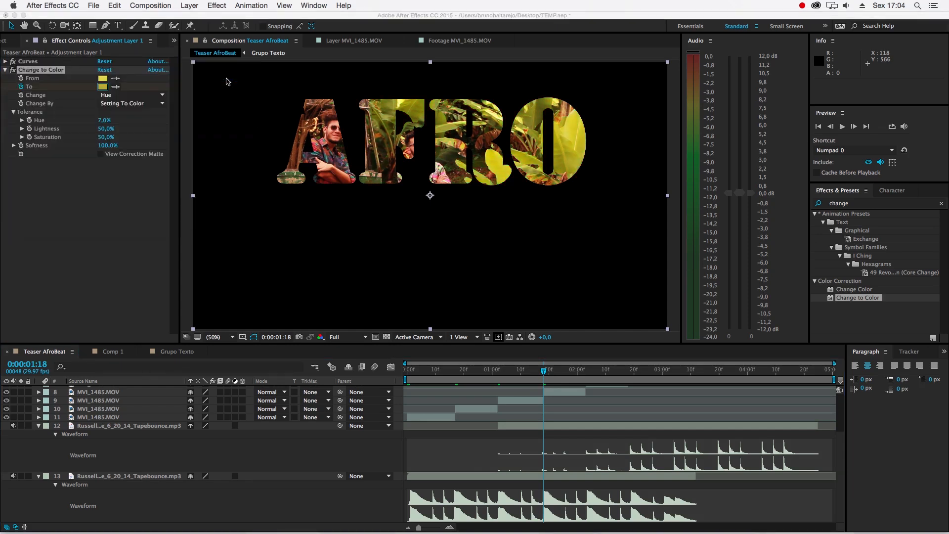
- Keyframe the To color as purple 6000BB at 0:00:02:03
click(586, 377)
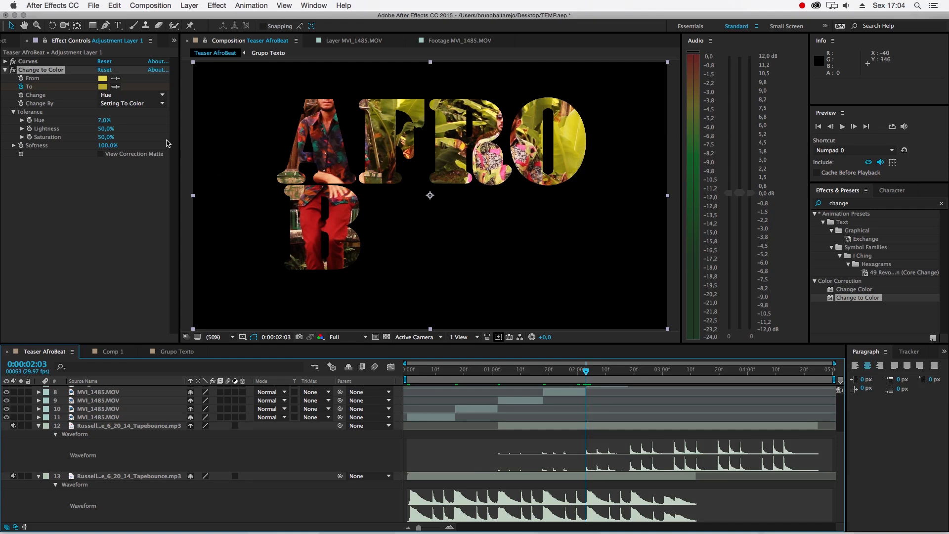
click(103, 86)
drag(151, 128, 151, 108)
click(225, 77)
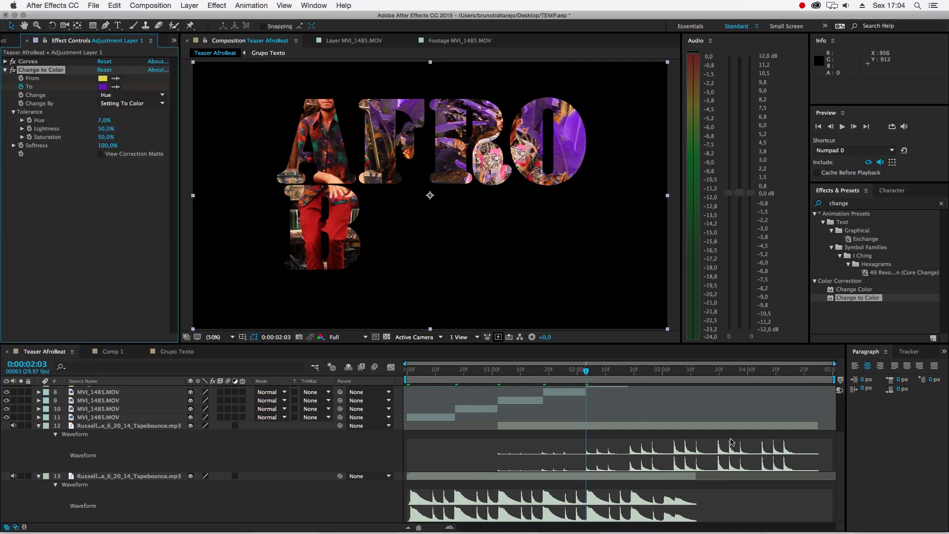
- Keyframe the To color as teal green at 0:00:02:19
drag(619, 375, 632, 371)
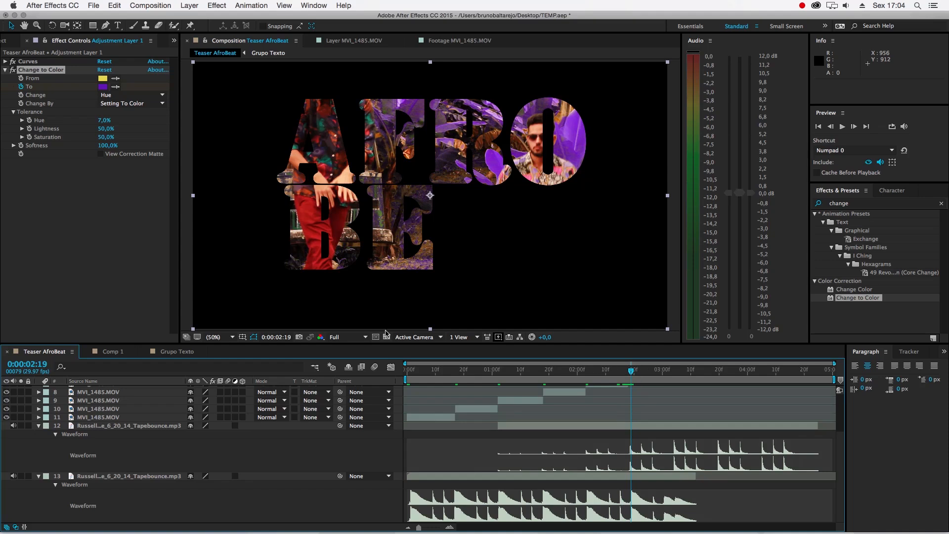
click(102, 87)
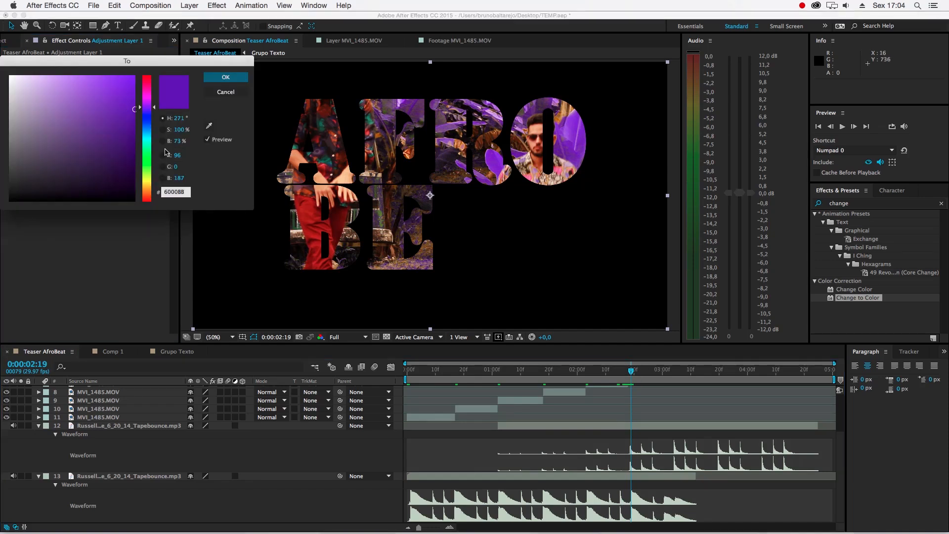
click(148, 144)
click(234, 80)
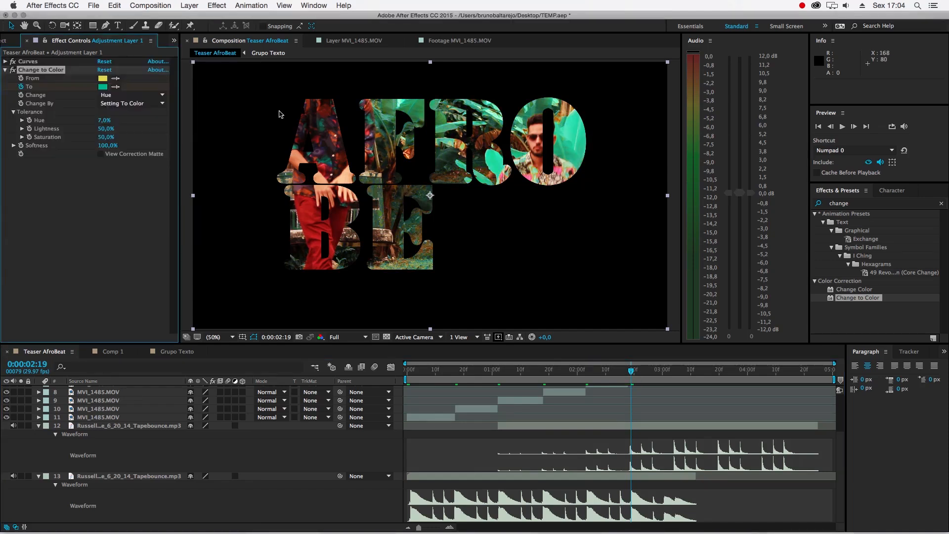
- Keyframe the To color as magenta-purple 9800BB at 0:00:03:04
drag(664, 373, 674, 374)
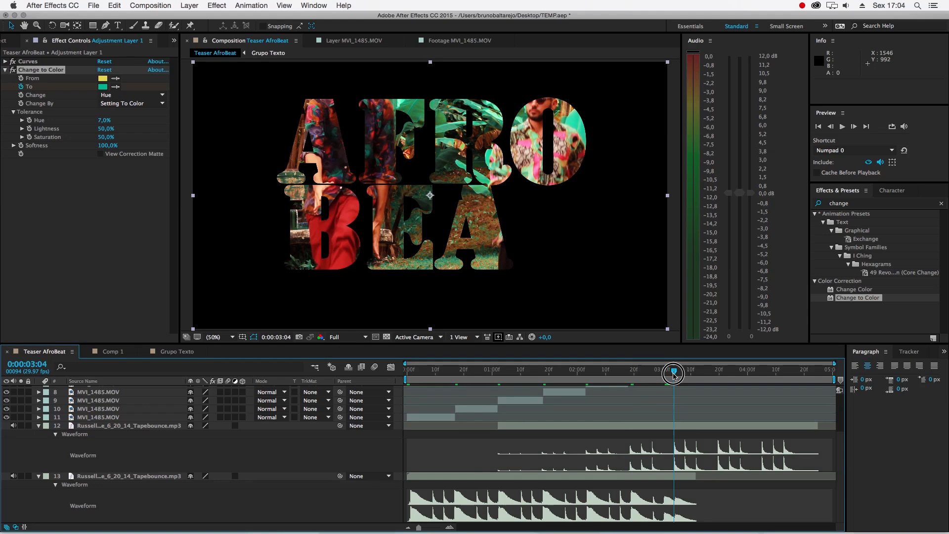
click(102, 86)
click(149, 174)
drag(148, 174, 154, 102)
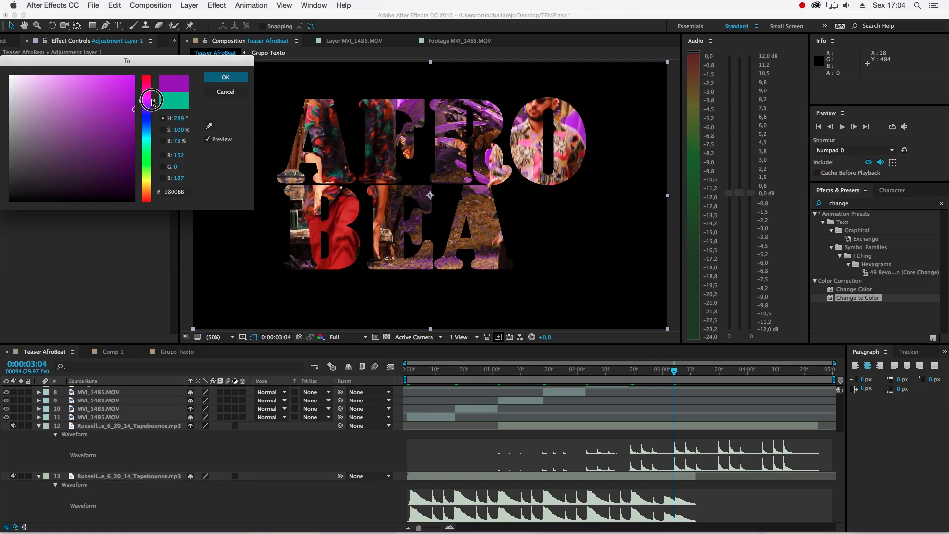
click(242, 79)
- Convert all of the adjustment layer's To color keyframes to hold keyframes and preview the teaser
scroll(108, 427, up, 3)
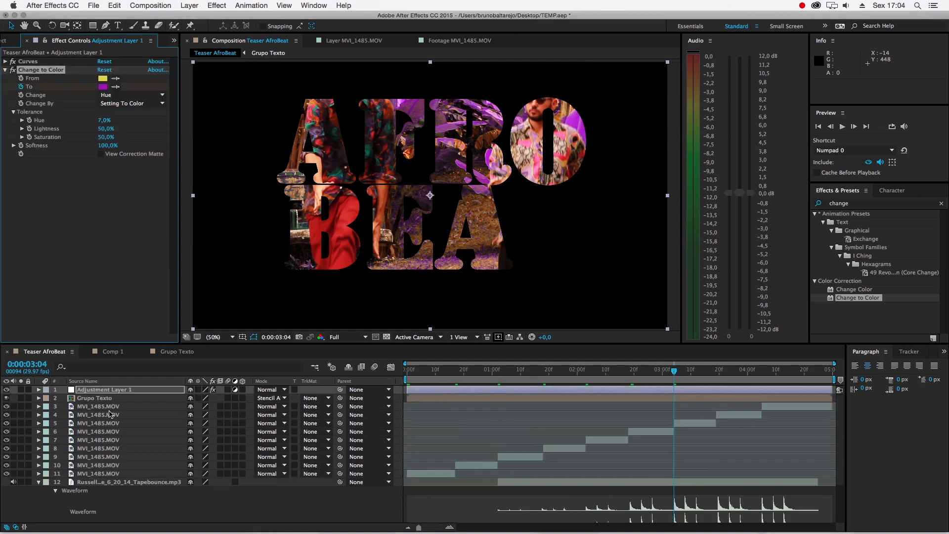
click(104, 390)
key(u)
drag(691, 412, 401, 401)
right_click(408, 407)
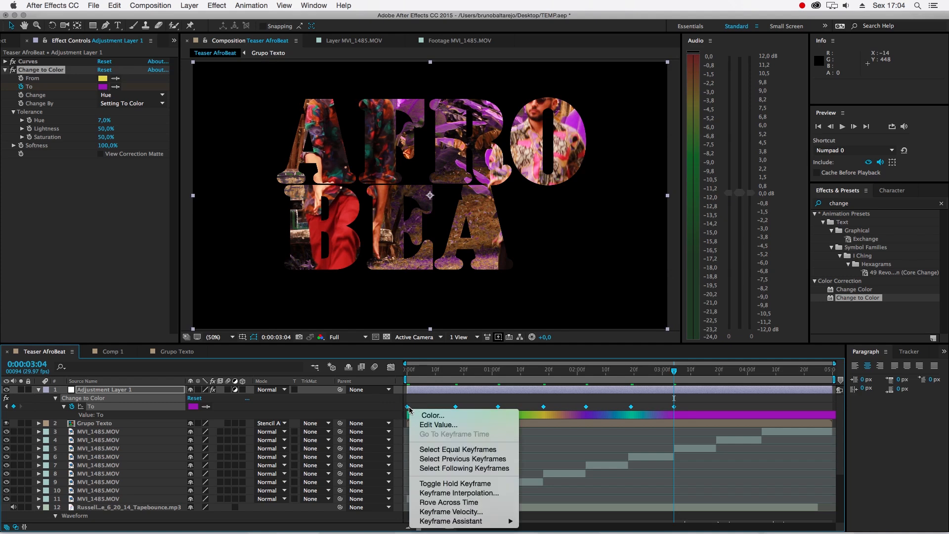
click(451, 483)
key(space)
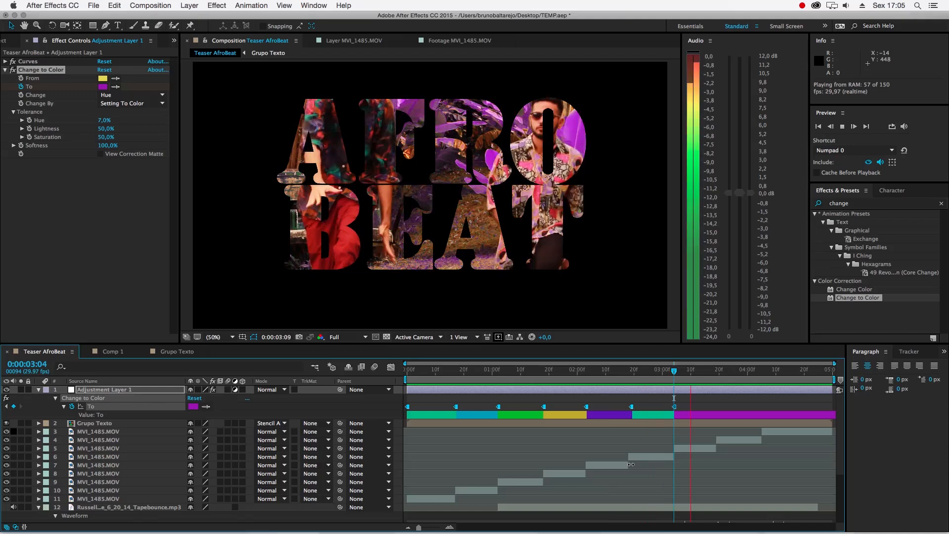
key(space)
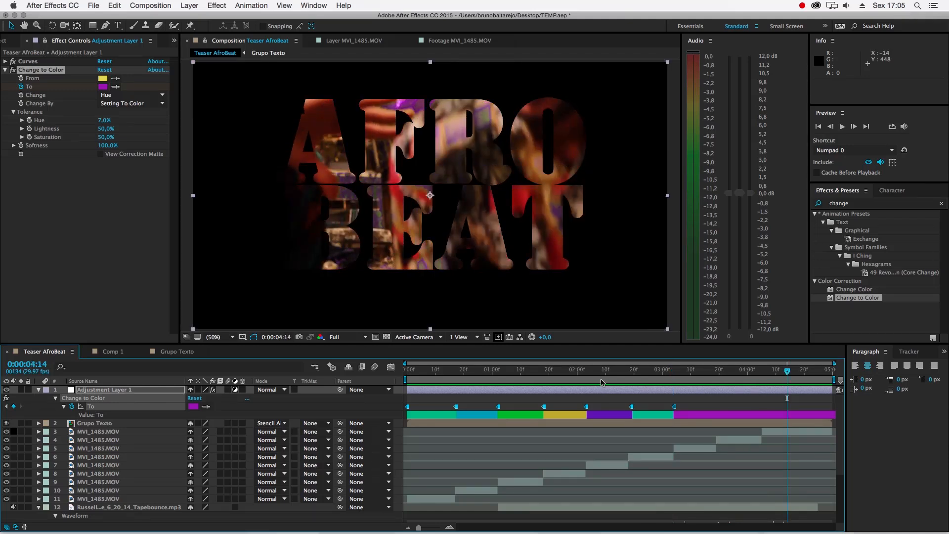
- At 0:00:02:03, set Change to Color's Lightness and Saturation tolerances to 100%
click(584, 379)
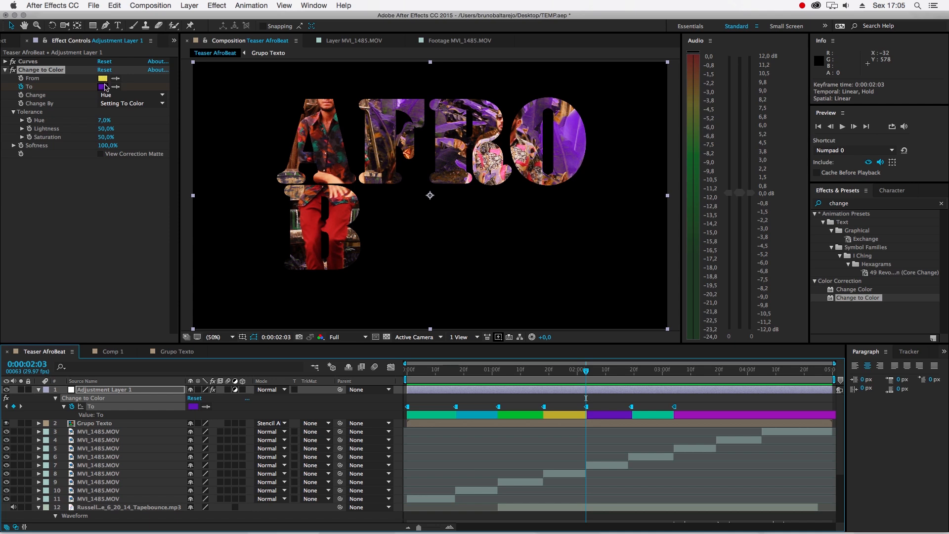
drag(106, 129, 176, 127)
drag(106, 137, 257, 140)
- Try Transforming To Color as the effect's Change By method and restore Setting To Color
click(137, 105)
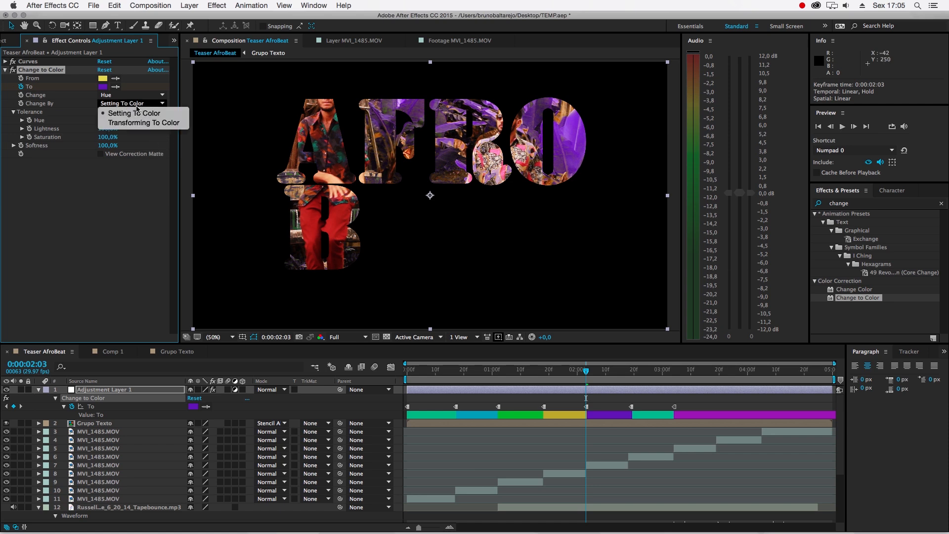
click(131, 122)
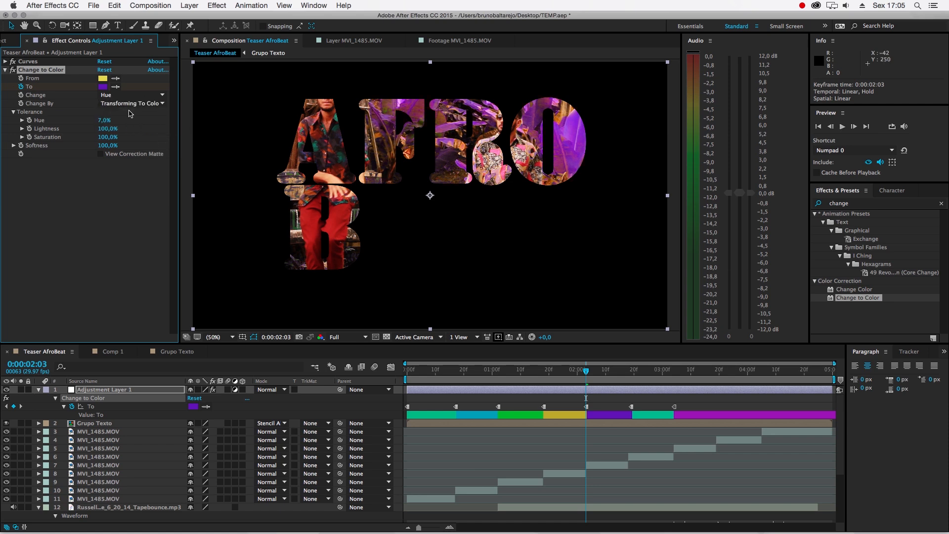
click(129, 95)
click(109, 97)
click(119, 104)
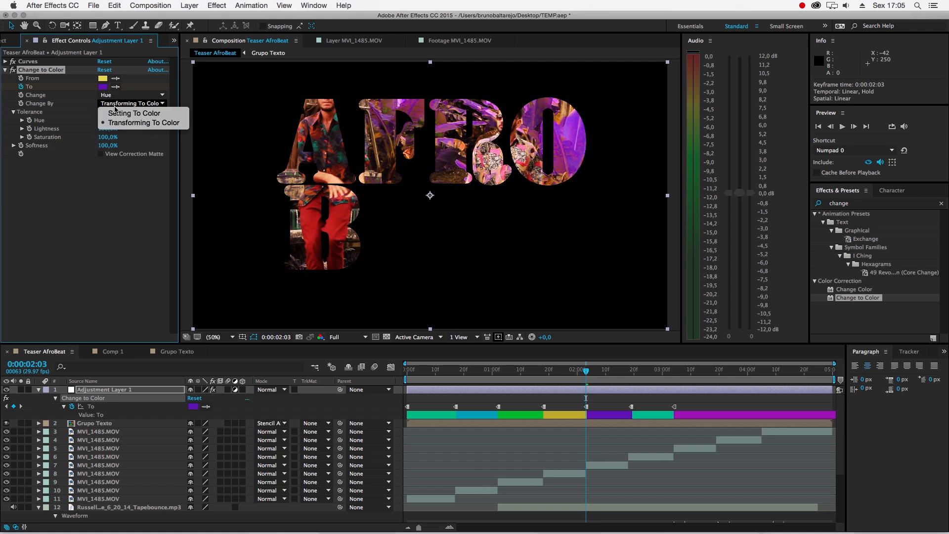
- Set Change to Color to affect Hue & Saturation and preview the teaser
click(113, 96)
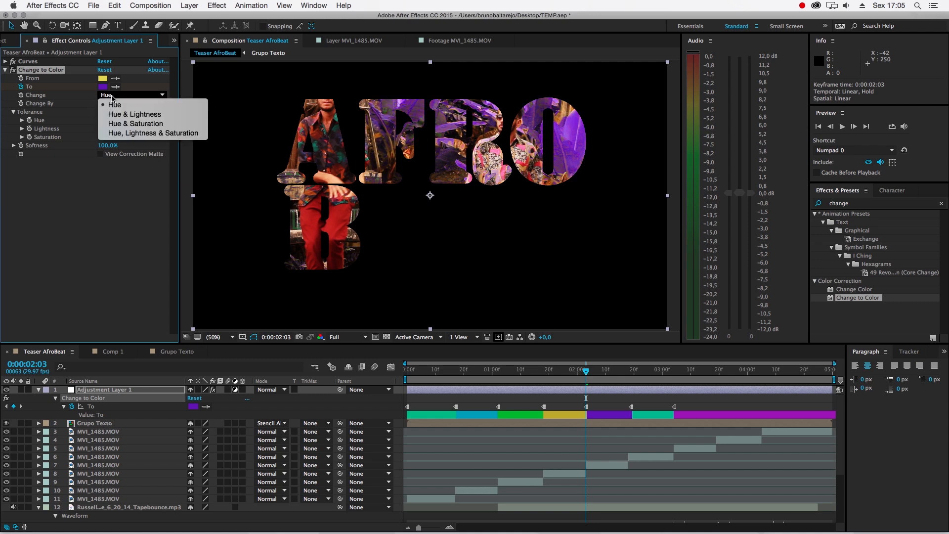
click(135, 124)
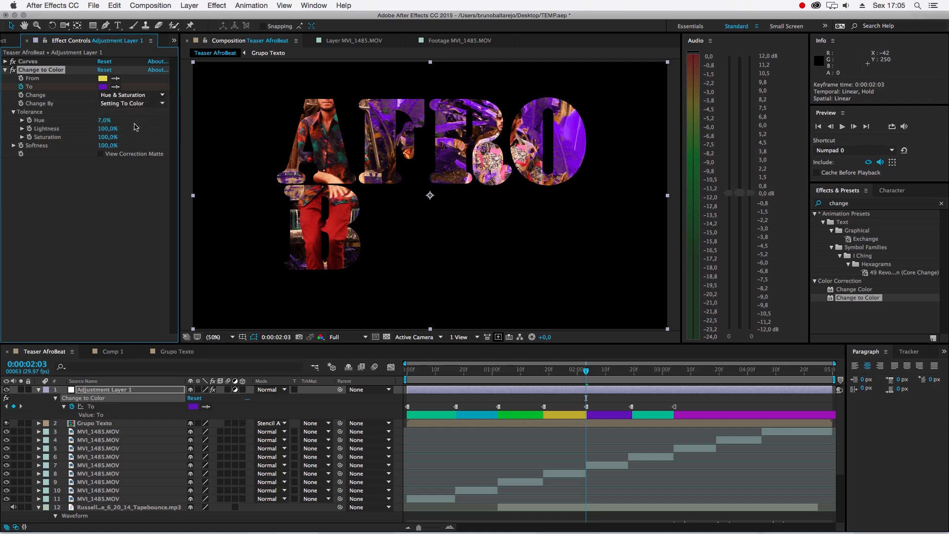
key(space)
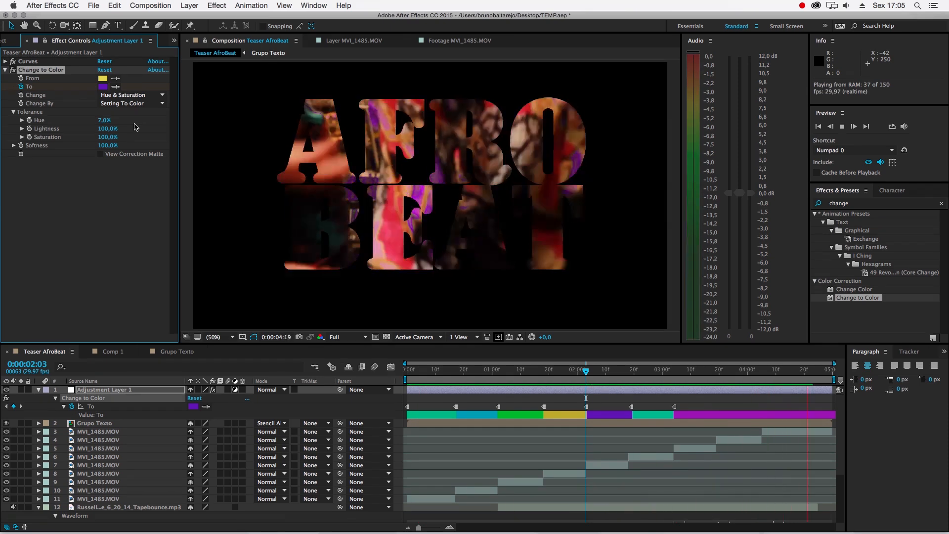
key(space)
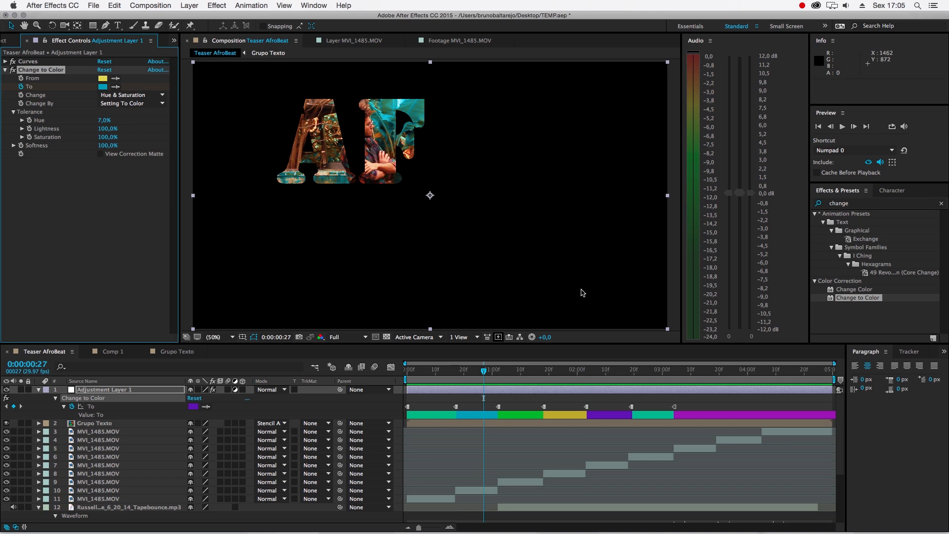
- At 0:00:02:21, add Bevel Alpha to the adjustment layer with edge thickness 1.90 and light intensity 0.49
drag(509, 372, 636, 374)
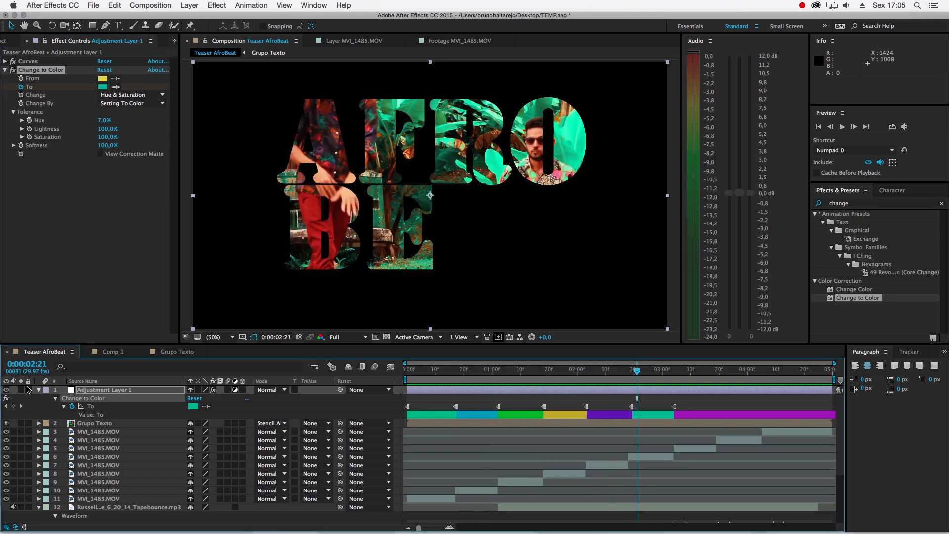
click(39, 389)
click(846, 203)
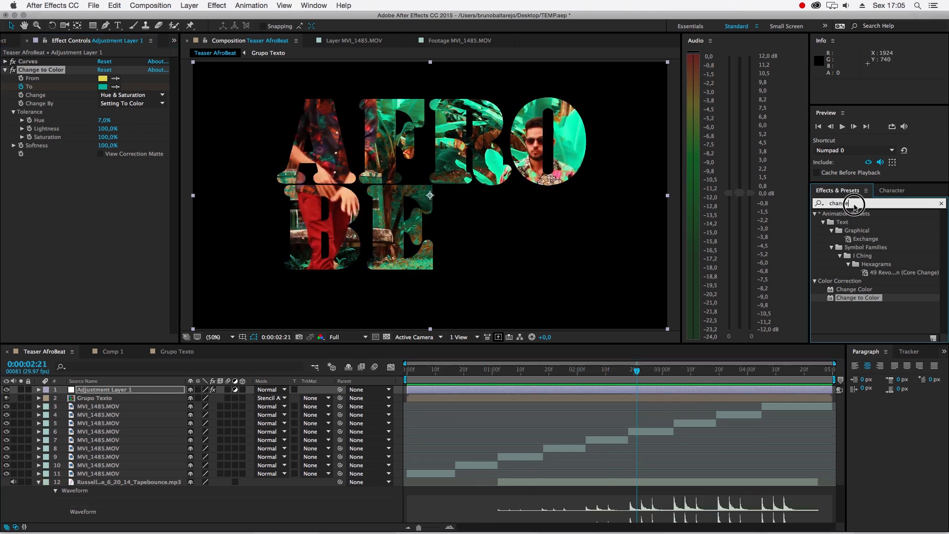
text(beve)
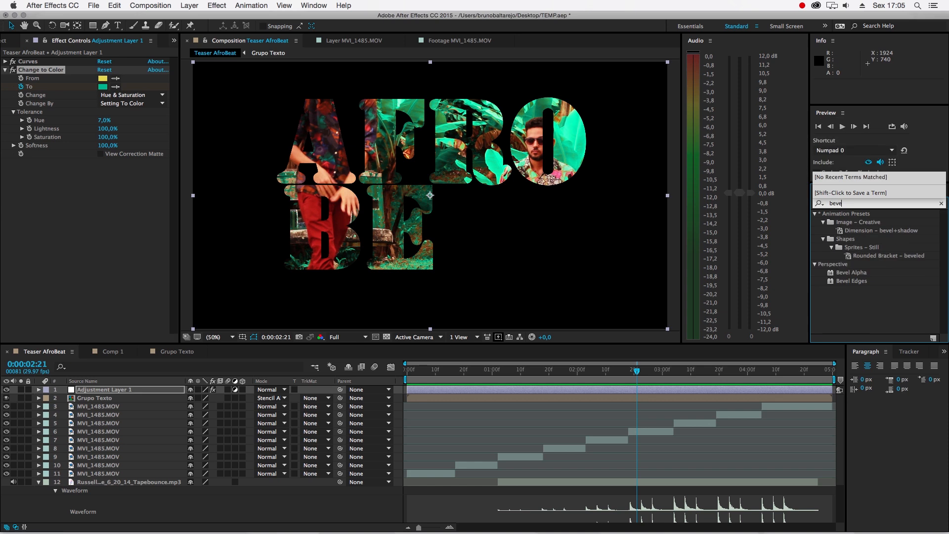
drag(851, 272, 106, 176)
drag(105, 218, 105, 219)
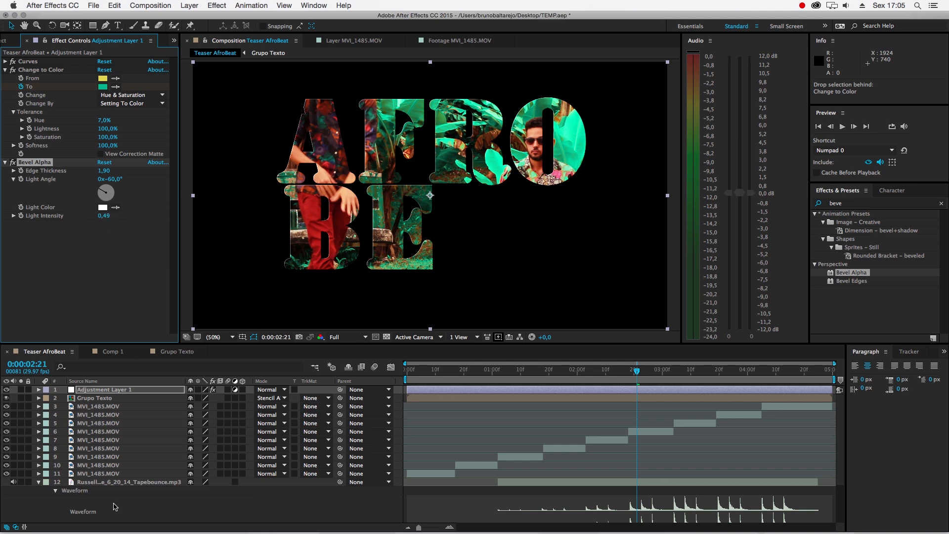
- Collapse the waveforms of both Tapebounce audio layers and preview the beveled teaser with sound
click(38, 483)
click(99, 512)
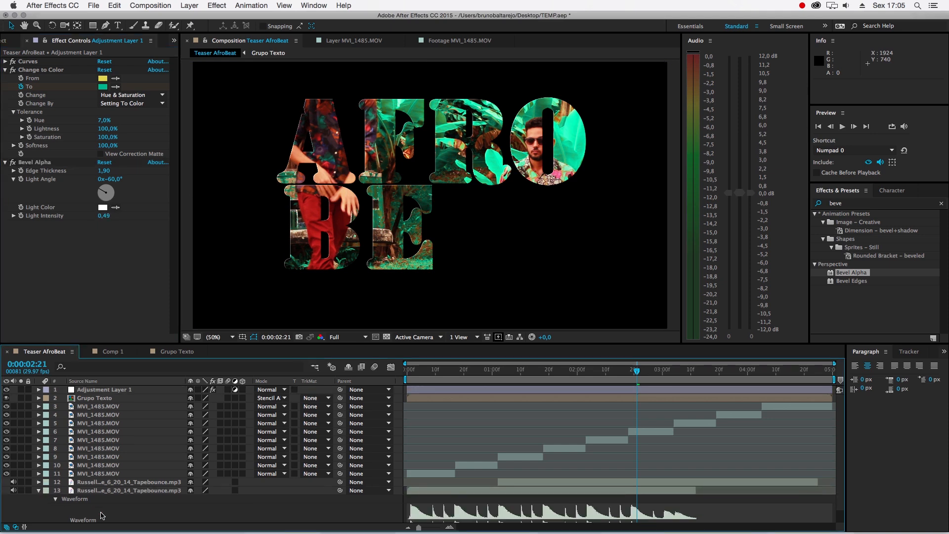
click(38, 491)
key(space)
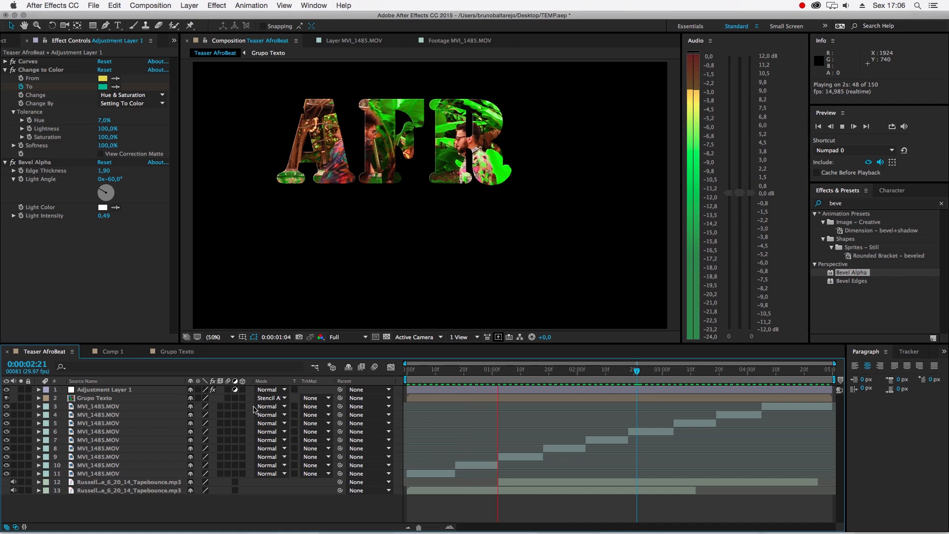
key(space)
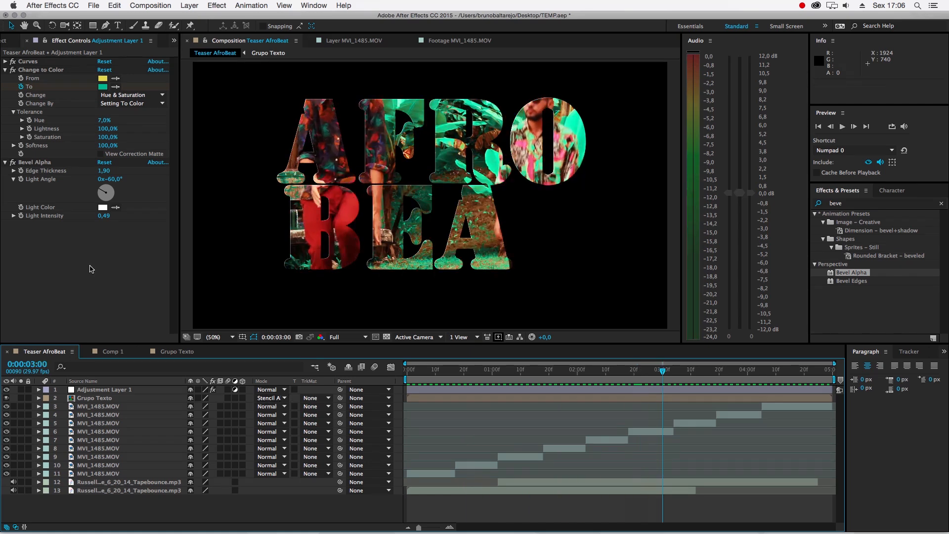
- Duplicate the Teaser AfroBeat composition and nest the copy as the uppermost layer of the original composition
click(15, 43)
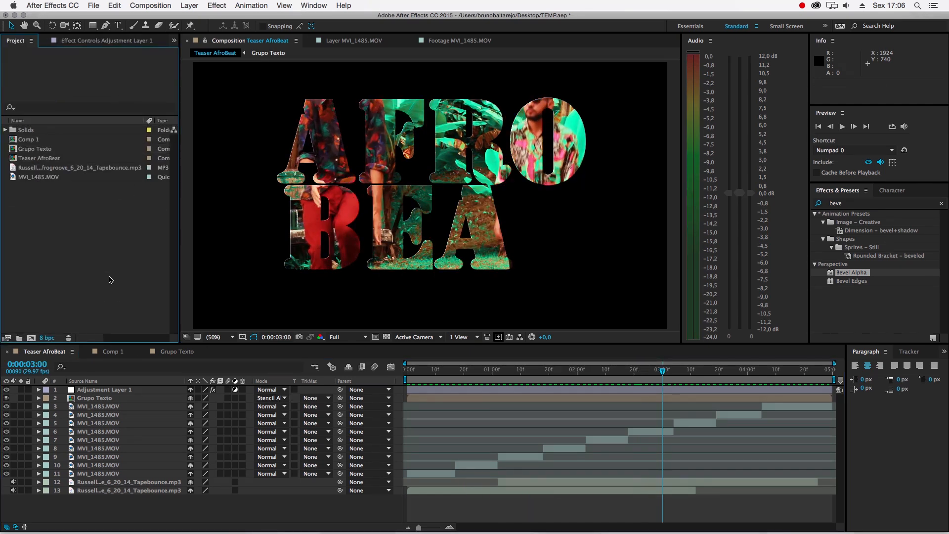
click(14, 160)
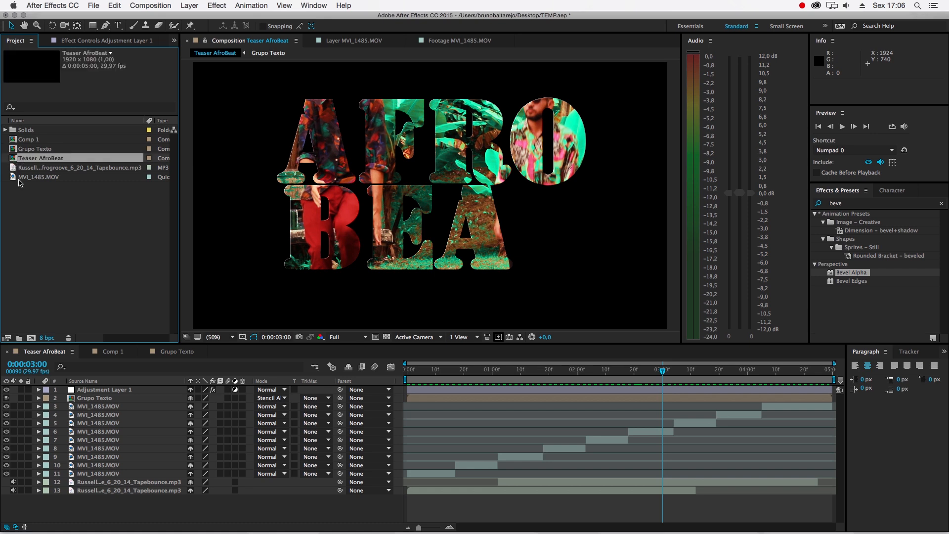
key(super+d)
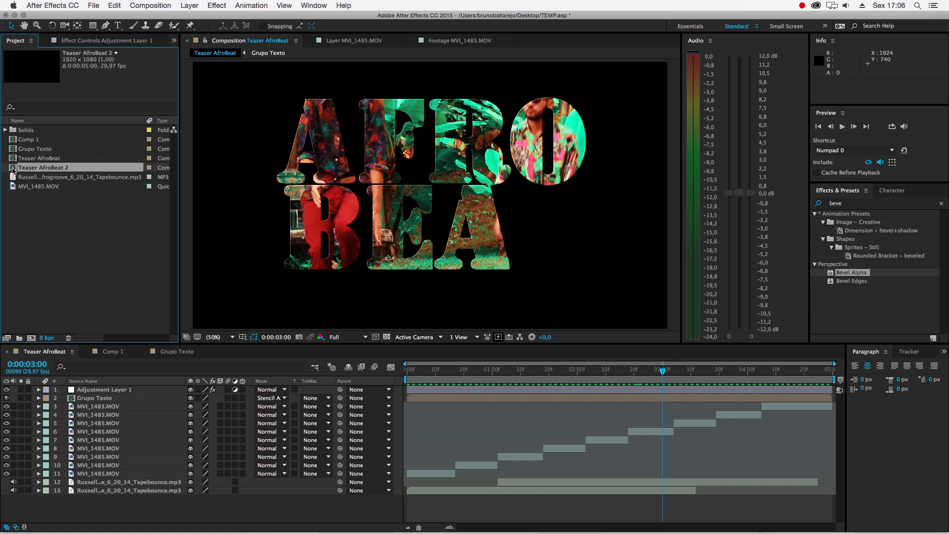
drag(13, 169, 109, 389)
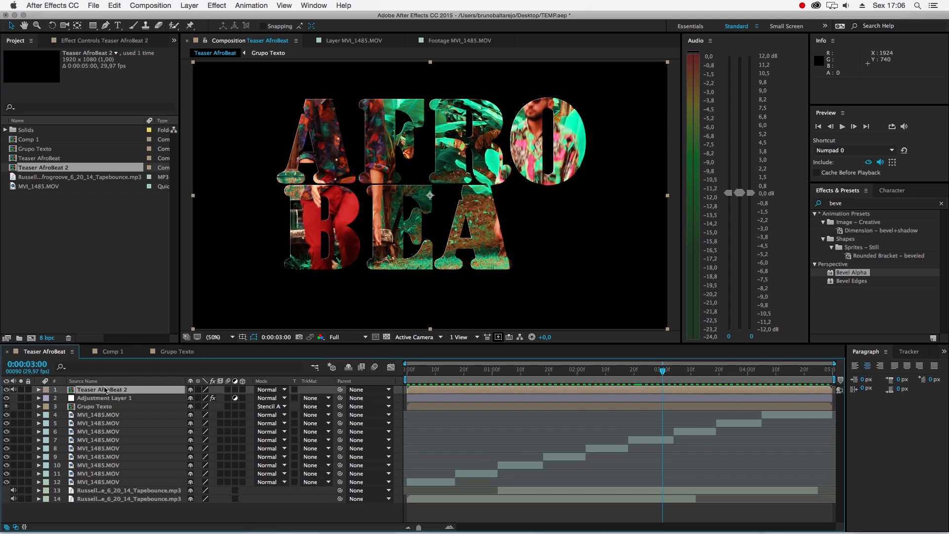
- Delete the Grupo Texto stencil layer from the Teaser AfroBeat composition
click(88, 399)
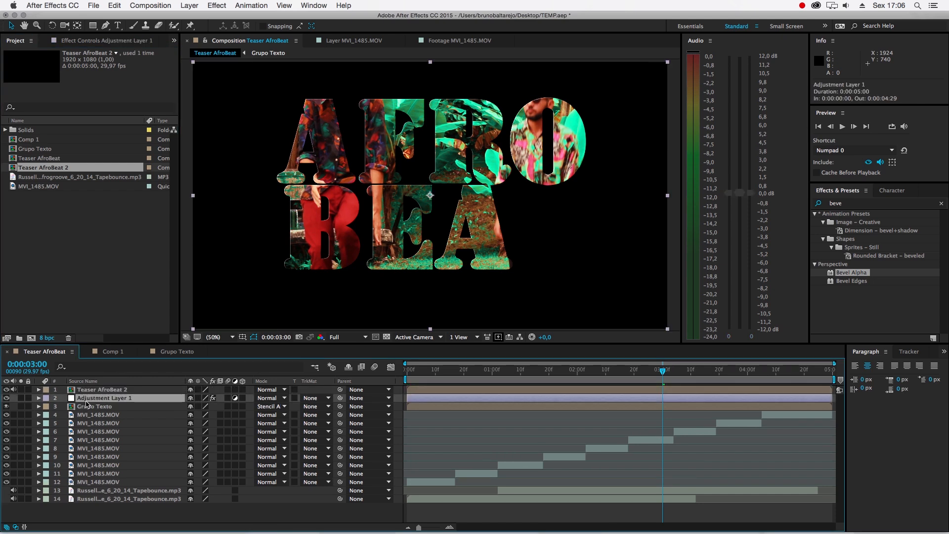
click(88, 406)
key(Delete)
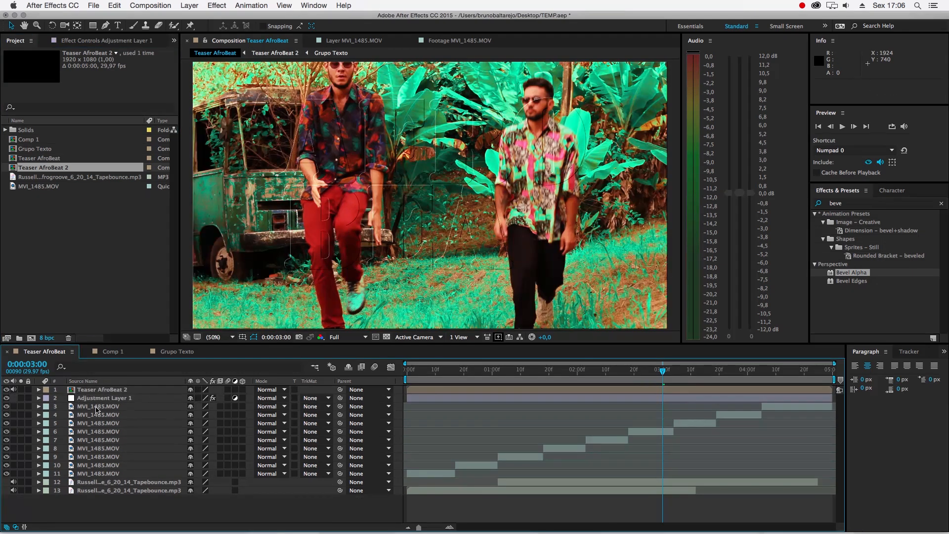
- Remove Curves, Change to Color and Bevel Alpha from the adjustment layer, checking the result by toggling the nested teaser's visibility
click(96, 399)
click(69, 41)
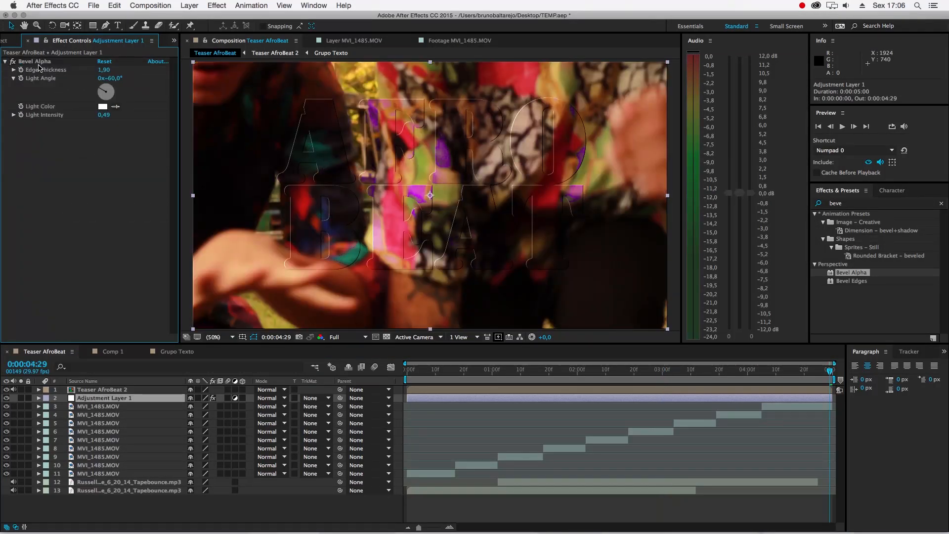
click(518, 372)
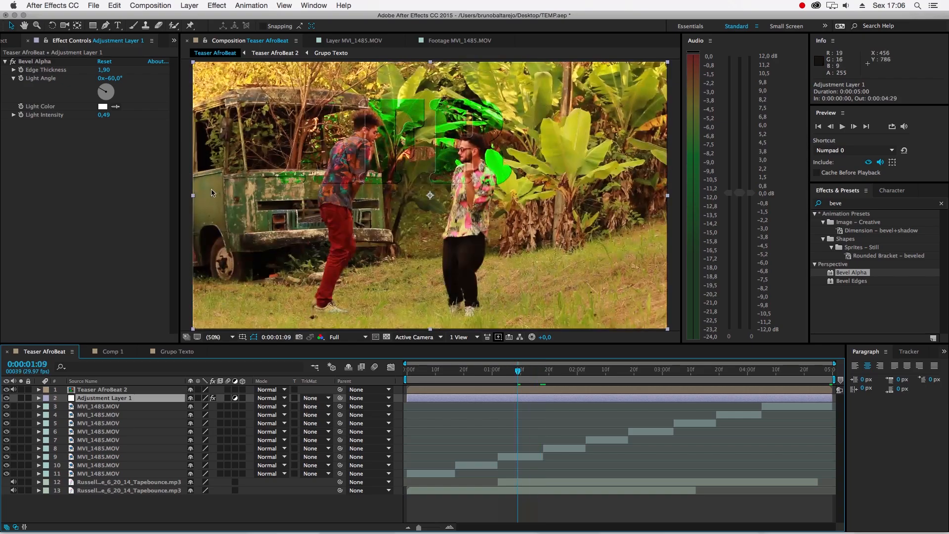
click(36, 61)
key(Delete)
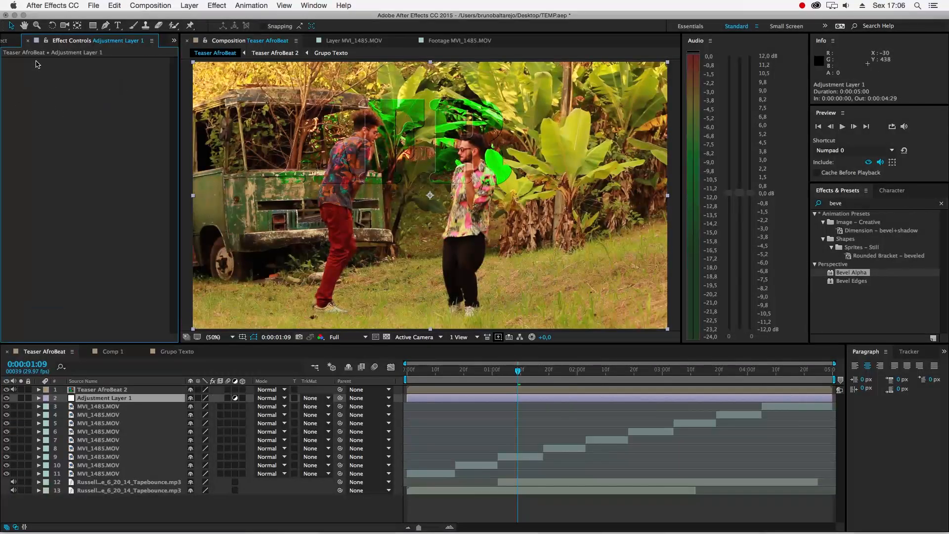
click(6, 390)
click(6, 390)
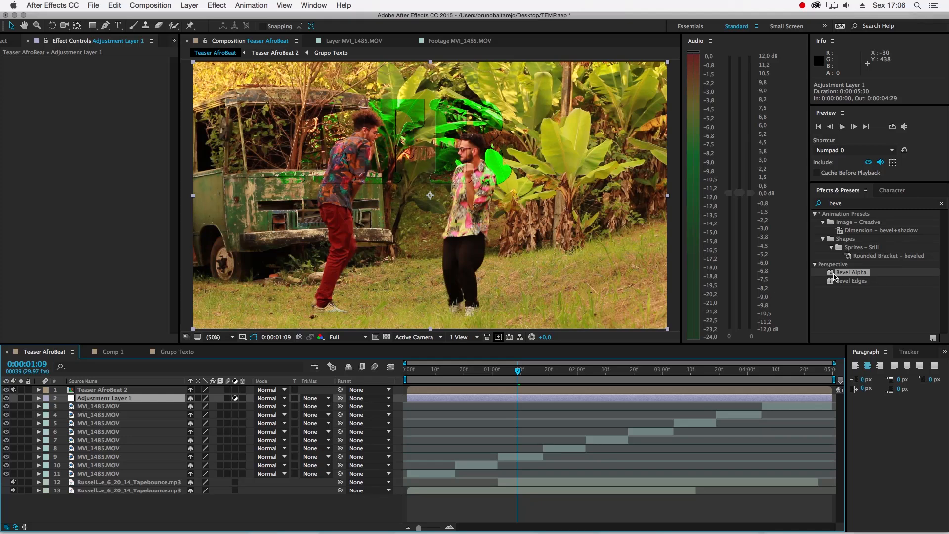
- Apply Gaussian Blur to the adjustment layer below the nested teaser with a blurriness of 19.2
click(847, 206)
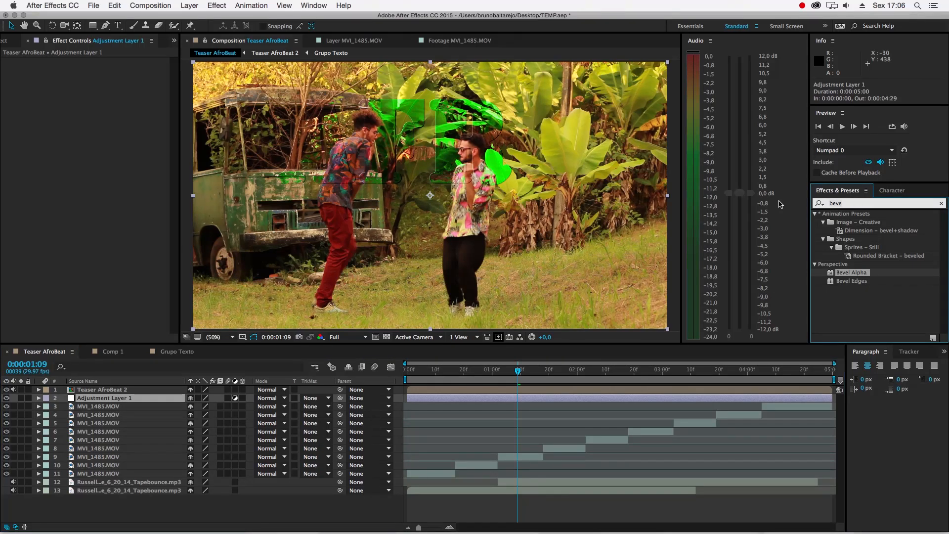
key(BackSpace)
key(BackSpace)
key(BackSpace)
key(BackSpace)
text(gaus)
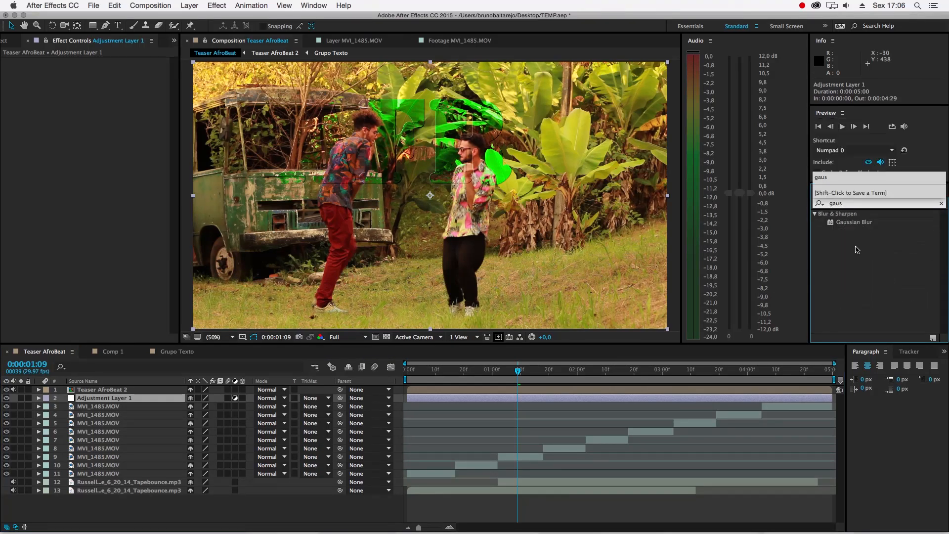
double_click(856, 224)
mouse_move(0, 1)
click(57, 93)
click(74, 89)
drag(103, 71, 201, 72)
- Apply the Black & White effect to the adjustment layer after Gaussian Blur and preview the teaser
double_click(855, 205)
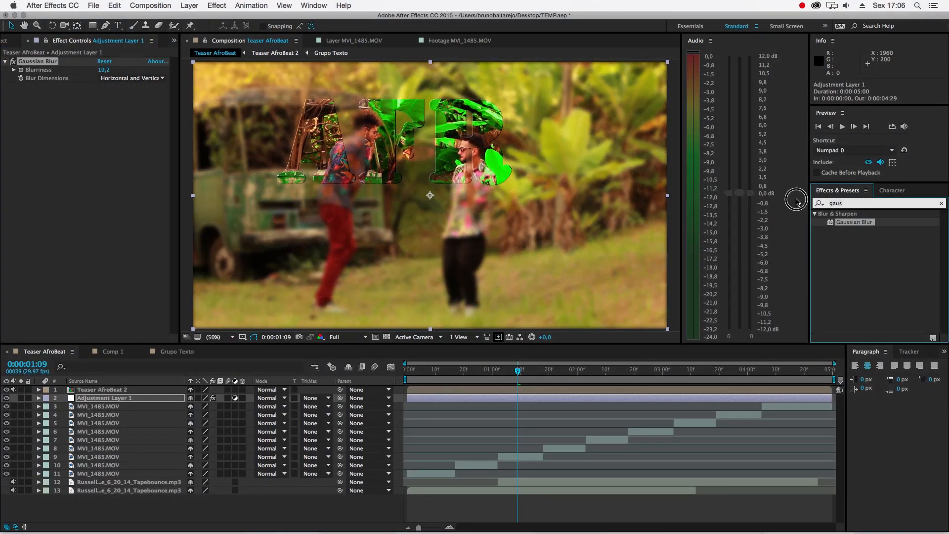
text(bc)
key(BackSpace)
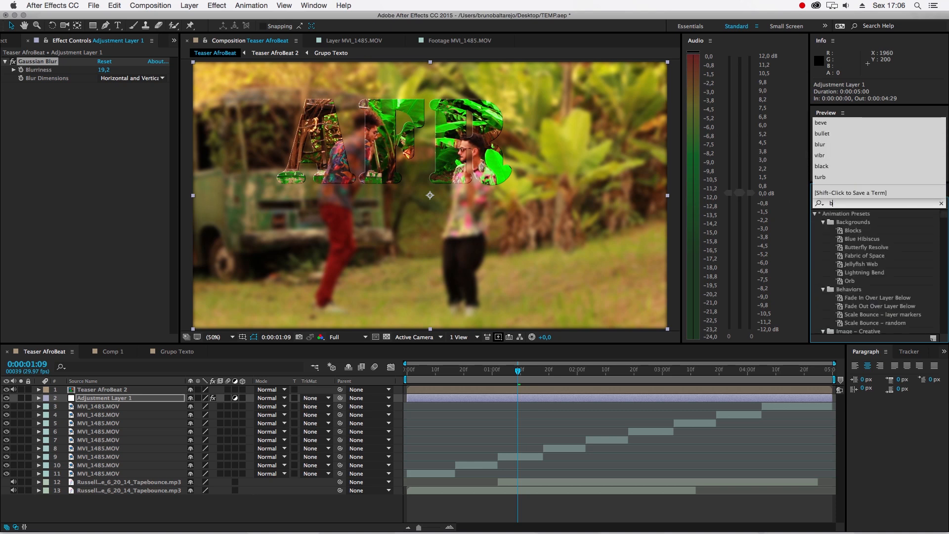
text(lack)
drag(854, 247, 91, 110)
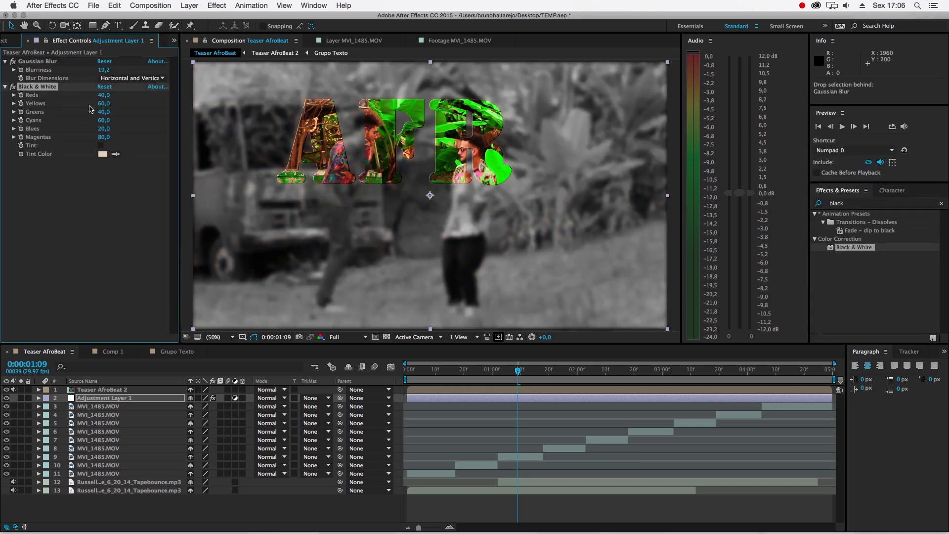
key(space)
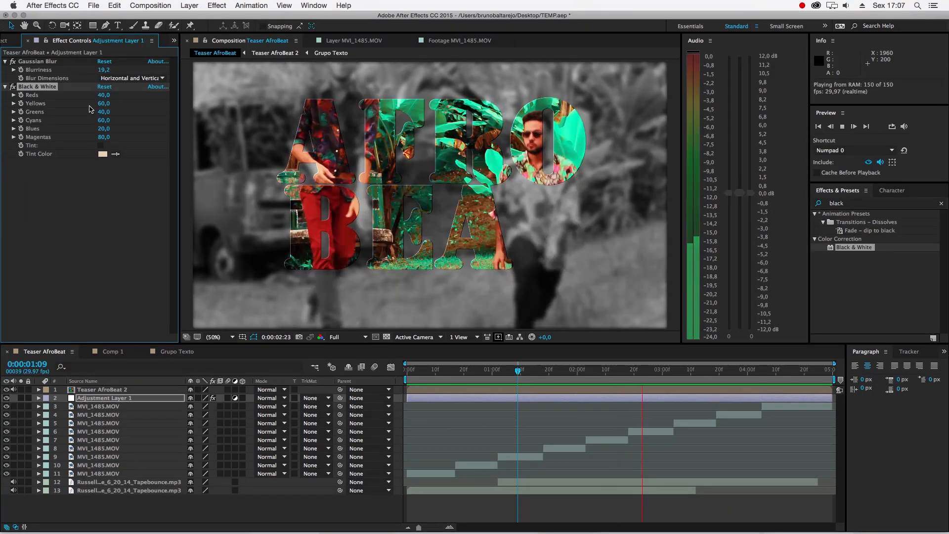
key(space)
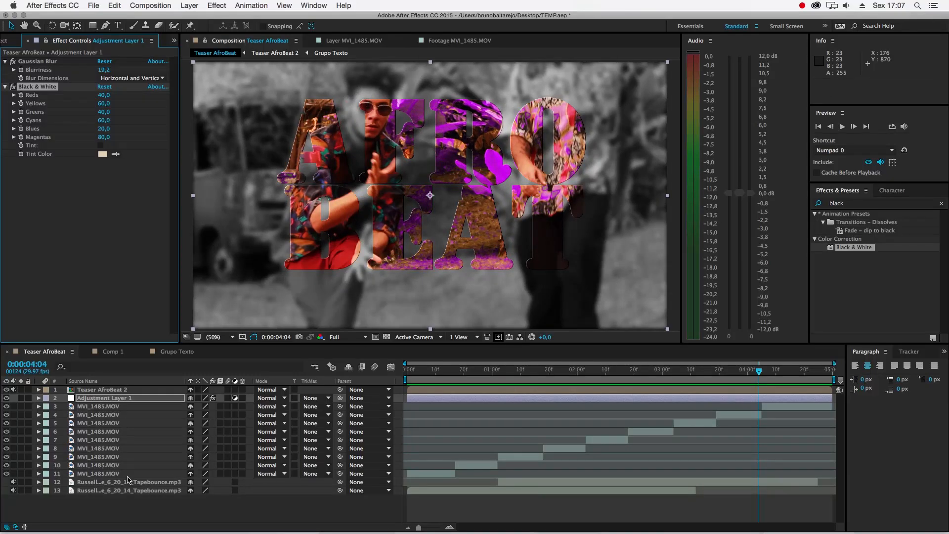
- Add the Transform effect to the adjustment layer after Black & White with its opacity set to 27
click(109, 401)
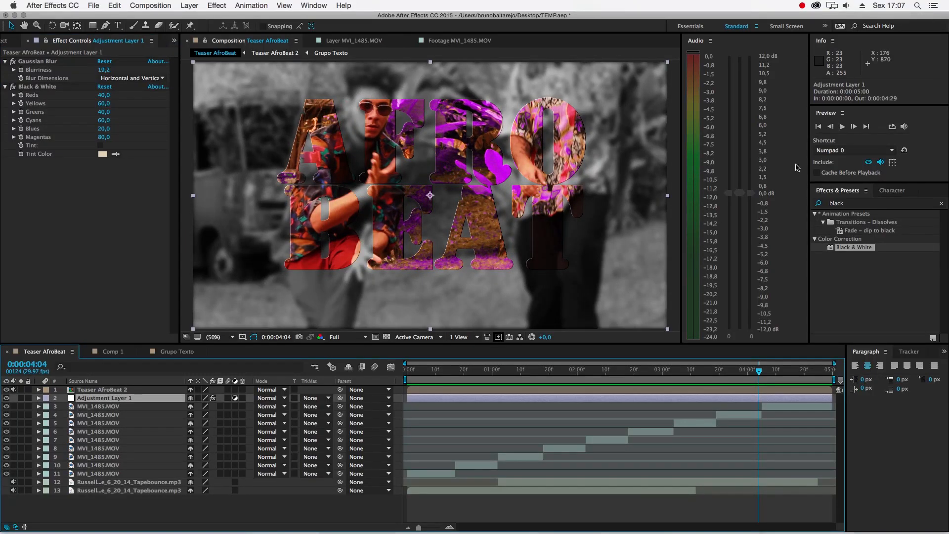
click(840, 203)
text(transf)
drag(859, 296, 126, 193)
drag(105, 277, 61, 280)
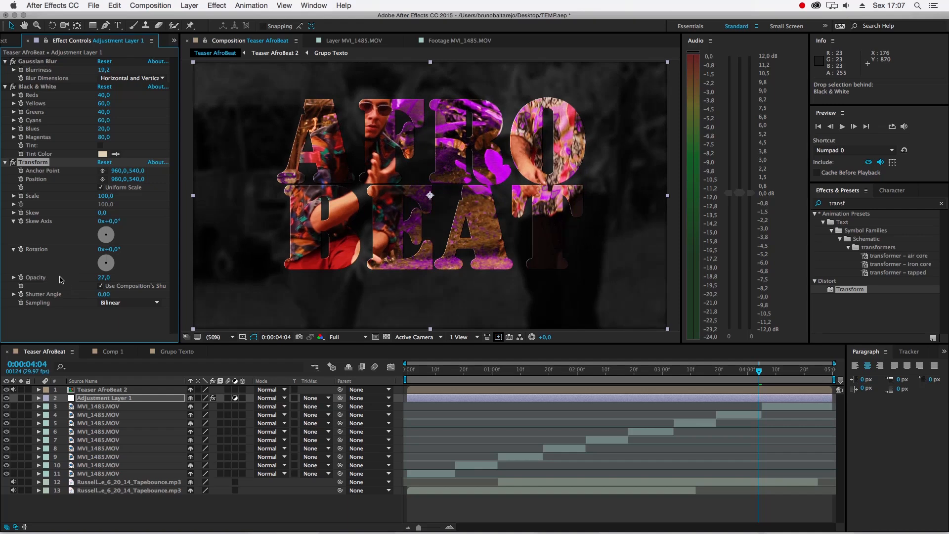
click(5, 163)
- Add Curves to the adjustment layer after Transform and shape a gentle RGB S-curve with lowered shadows and raised highlights
click(855, 203)
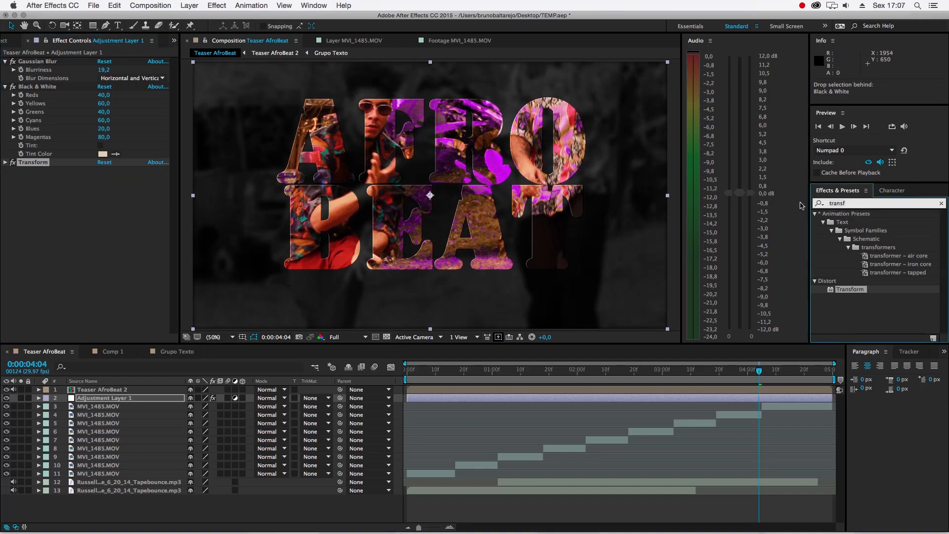
key(BackSpace)
key(BackSpace)
key(BackSpace)
key(BackSpace)
key(BackSpace)
key(BackSpace)
text(curve)
drag(845, 248, 21, 213)
drag(57, 275, 56, 280)
drag(108, 232, 102, 219)
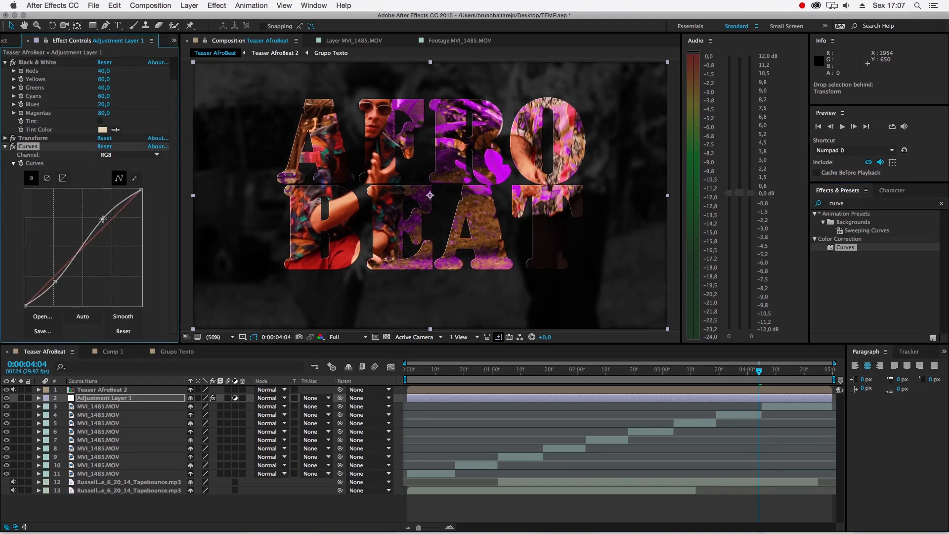
click(125, 512)
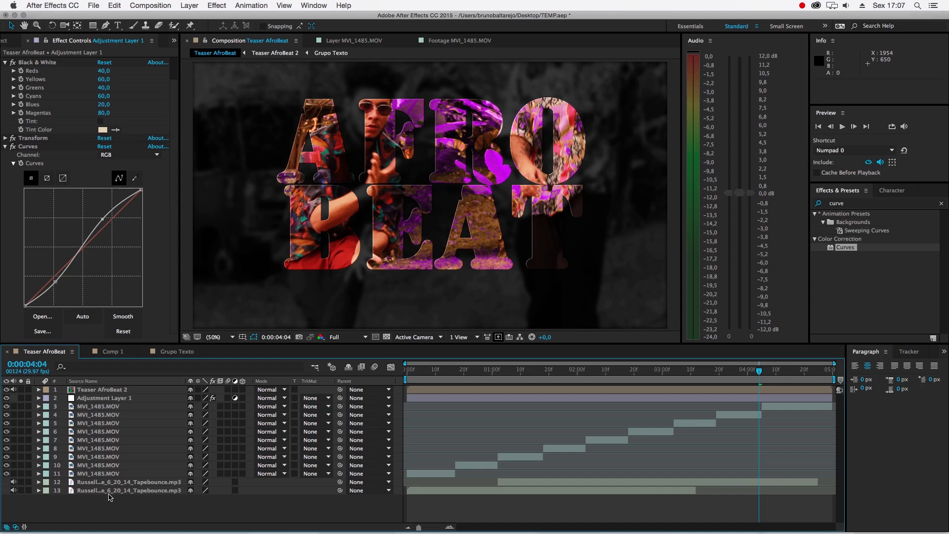
- Clear the effects search, enlarge the effects list and examine the Blur & Sharpen and Keying categories
click(10, 40)
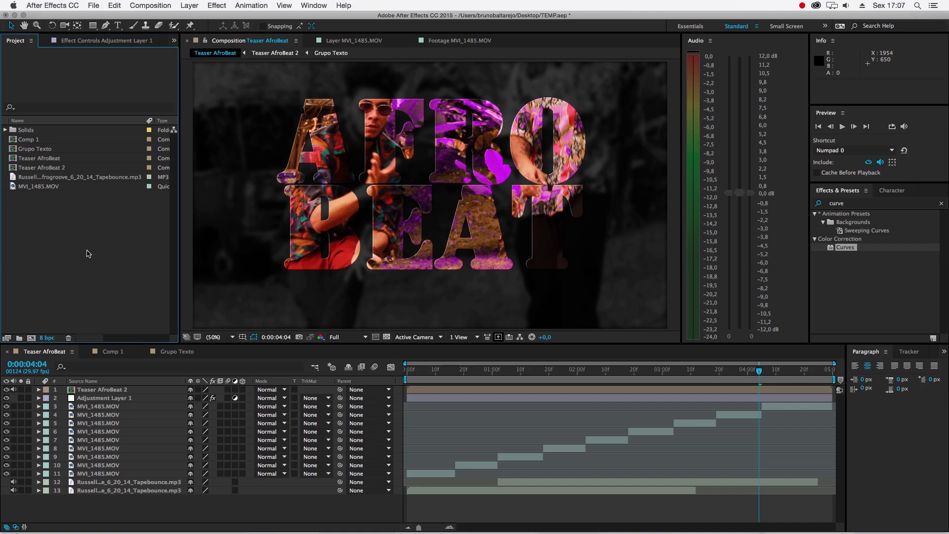
click(940, 204)
click(833, 113)
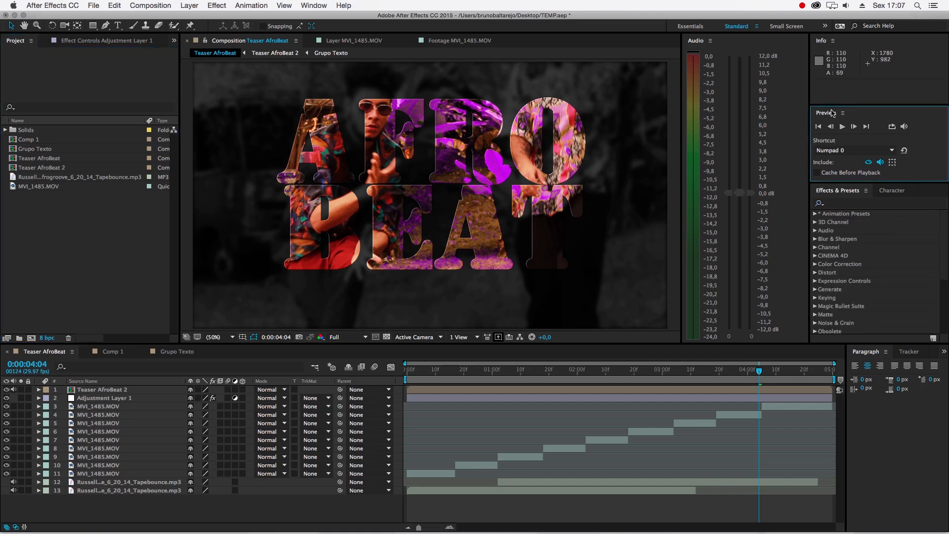
click(824, 46)
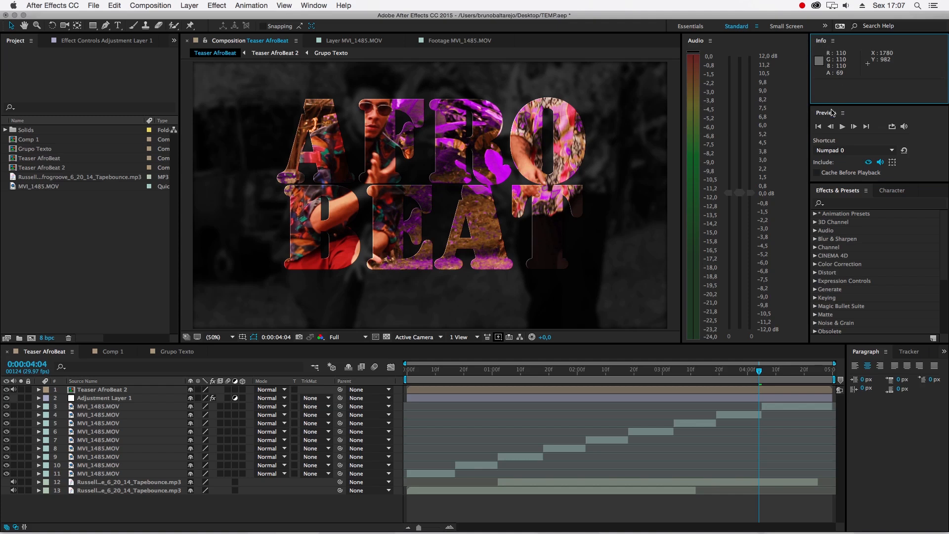
drag(835, 183, 834, 138)
scroll(855, 242, down, 3)
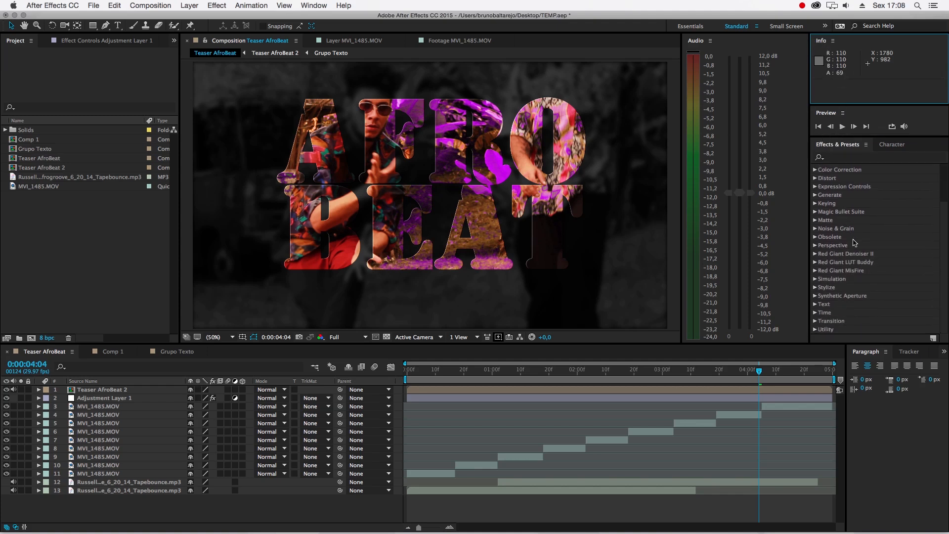
scroll(854, 242, up, 3)
click(816, 195)
scroll(831, 200, down, 2)
scroll(832, 200, down, 6)
click(816, 203)
scroll(826, 203, up, 1)
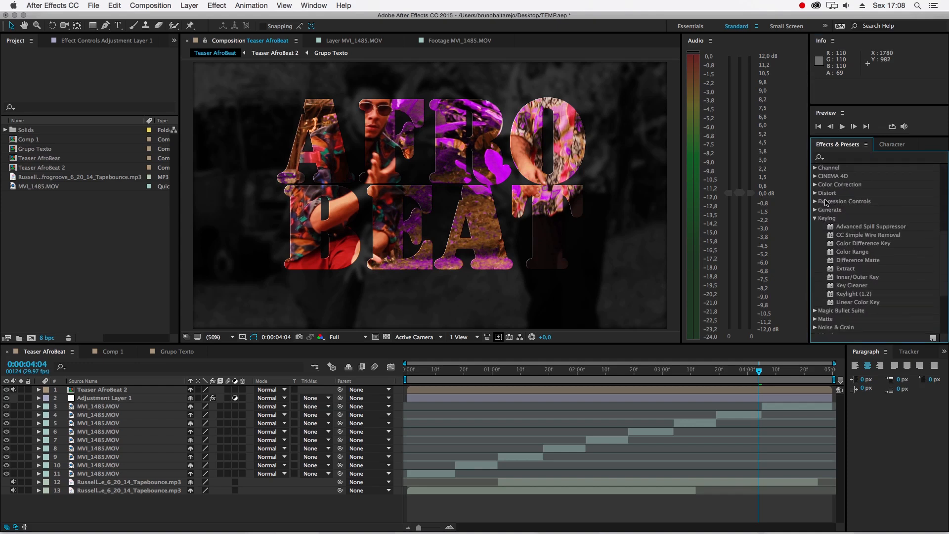
scroll(825, 200, up, 7)
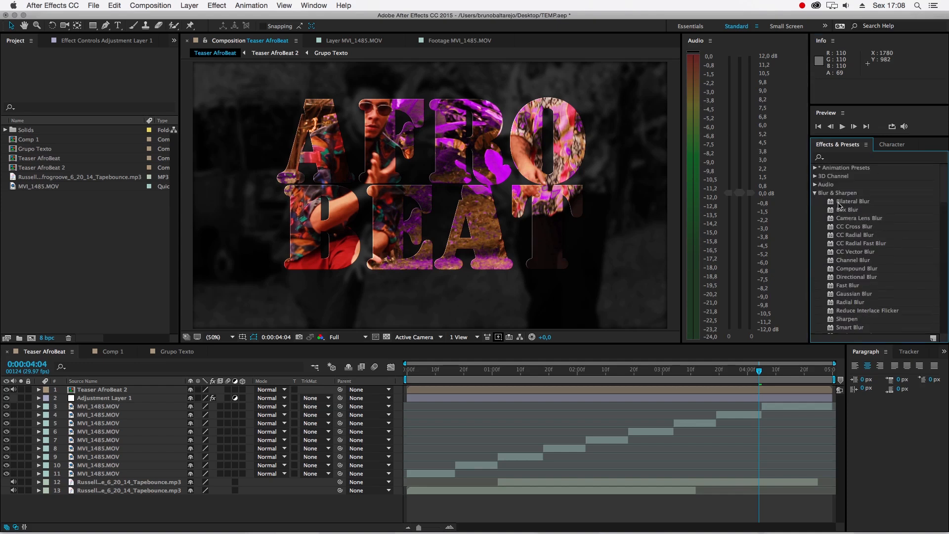
click(269, 397)
click(123, 395)
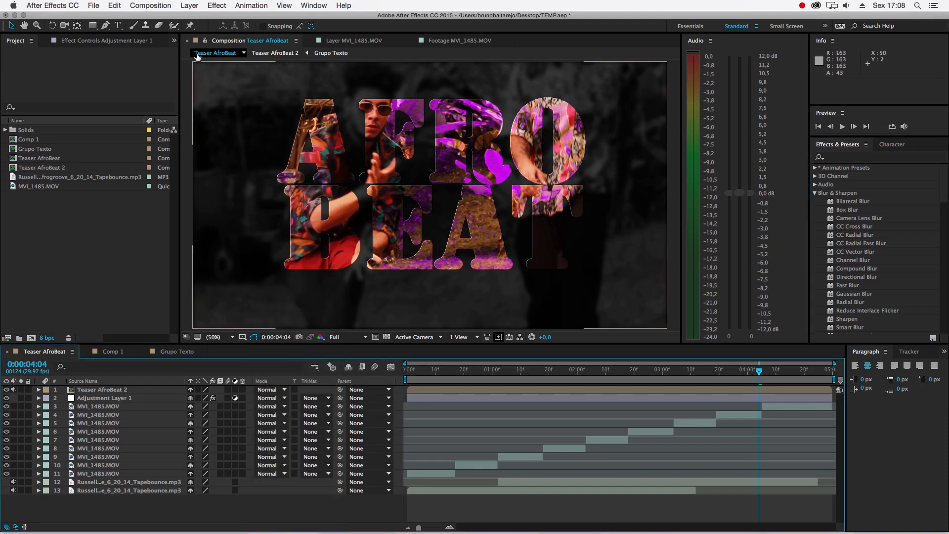